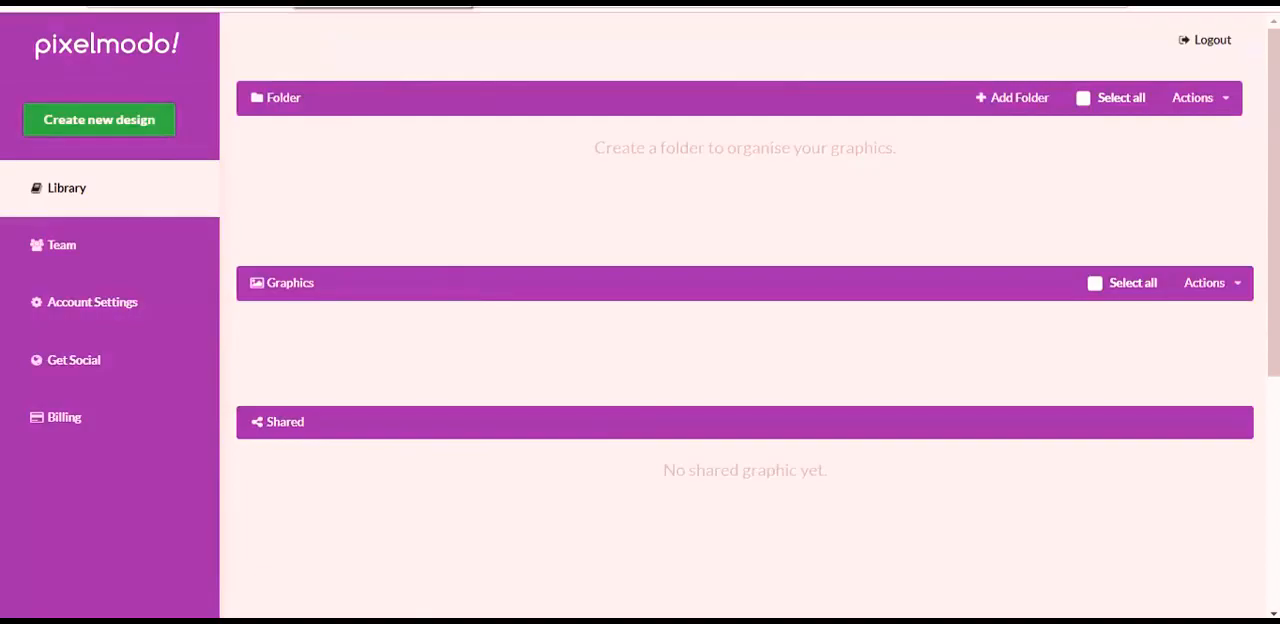
# - Switch to the Google Images results and open the enlarged affiliate marketing handwriting image with Pixelmodo
pyautogui.click(294, 3)
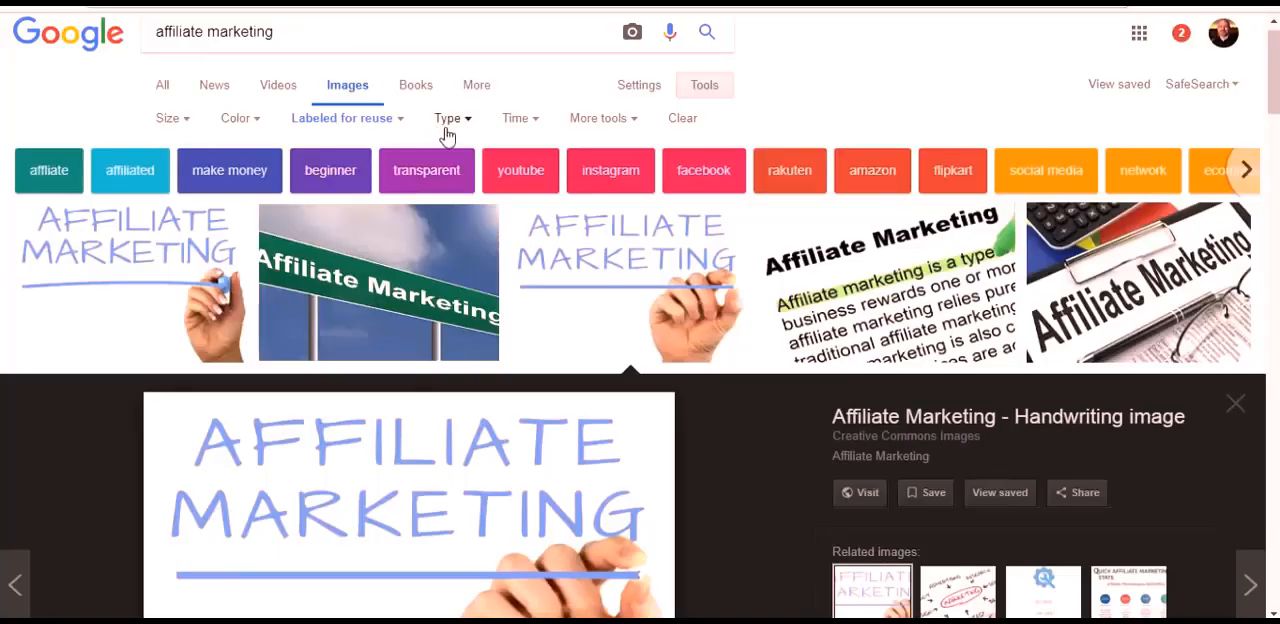
pyautogui.moveTo(1277, 80); pyautogui.dragTo(1277, 88)
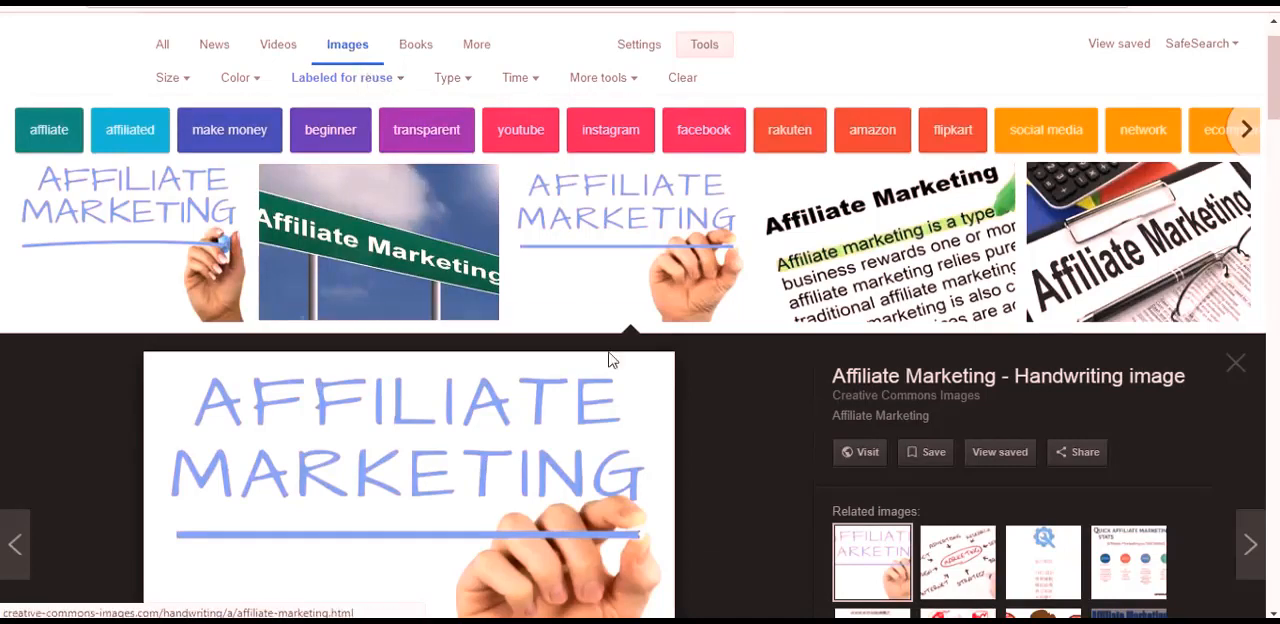
pyautogui.scroll(-2, 690, 297)
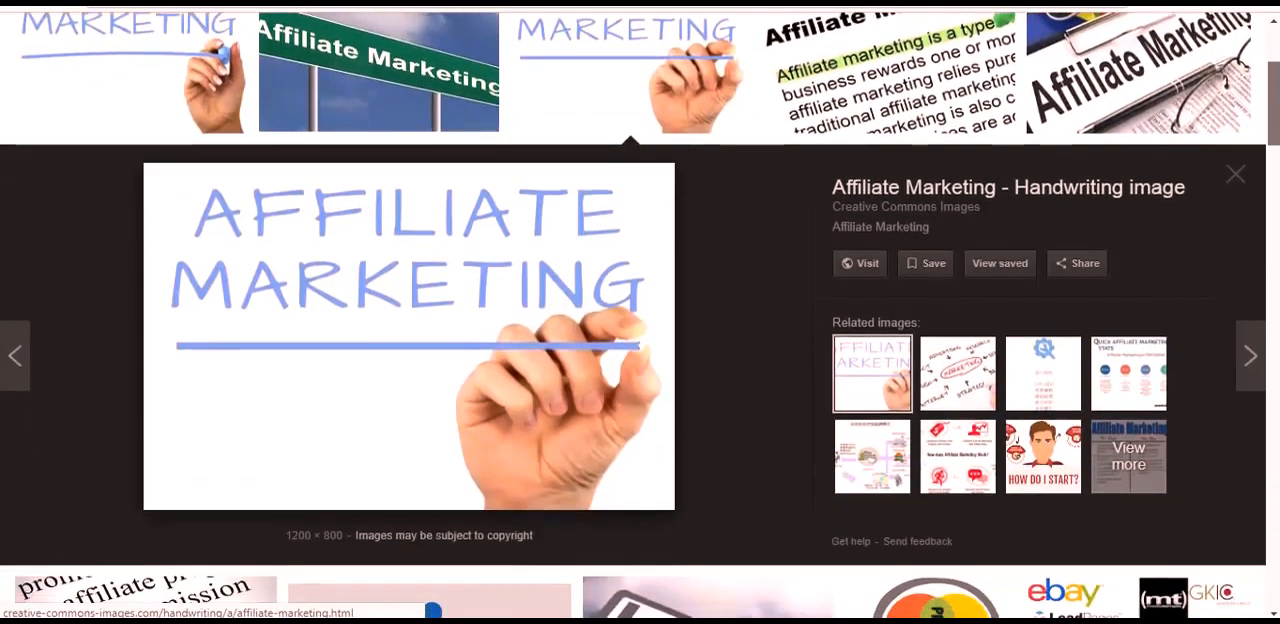
pyautogui.rightClick(418, 361)
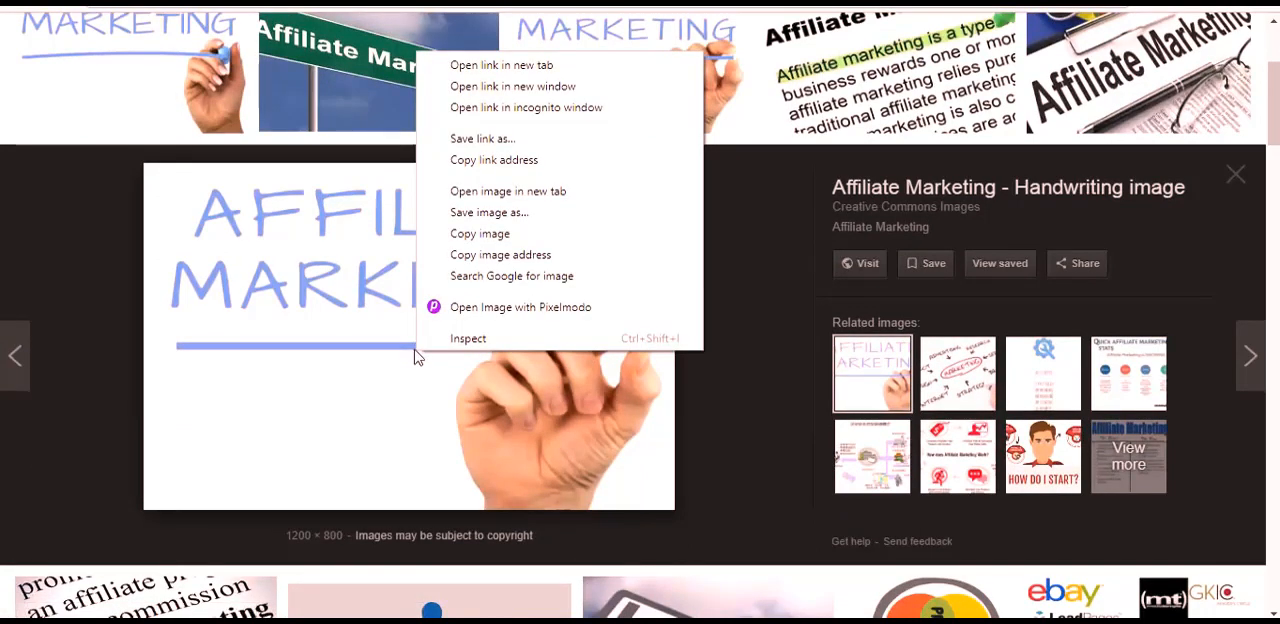
pyautogui.click(465, 311)
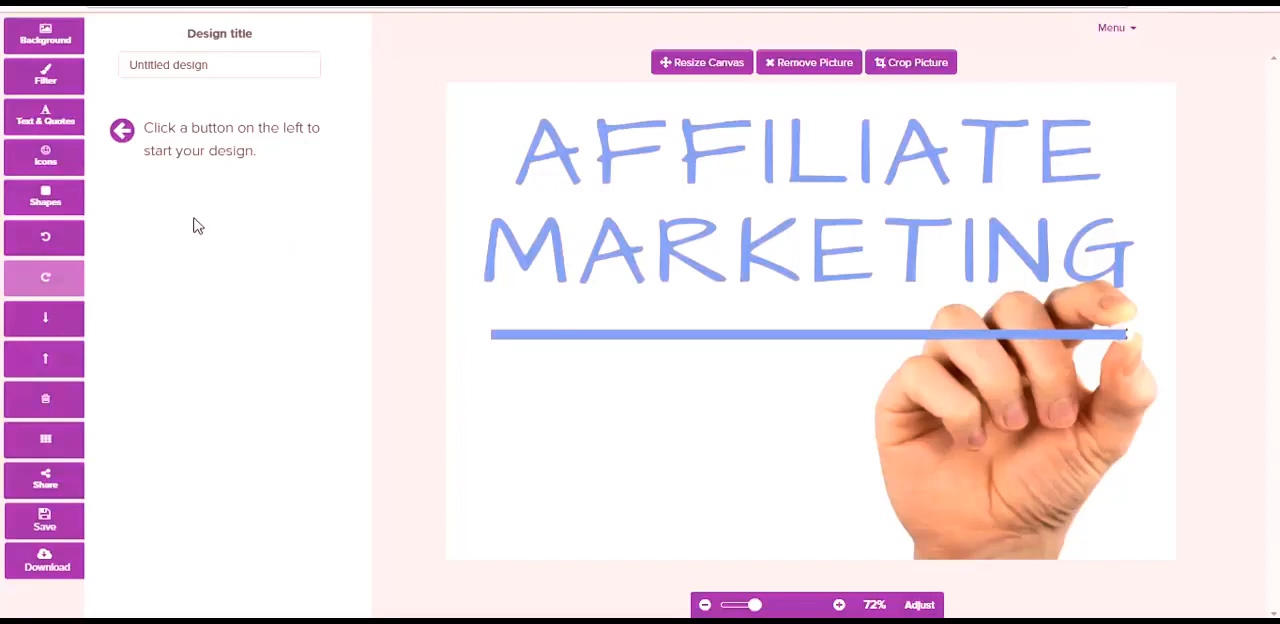
pyautogui.click(42, 42)
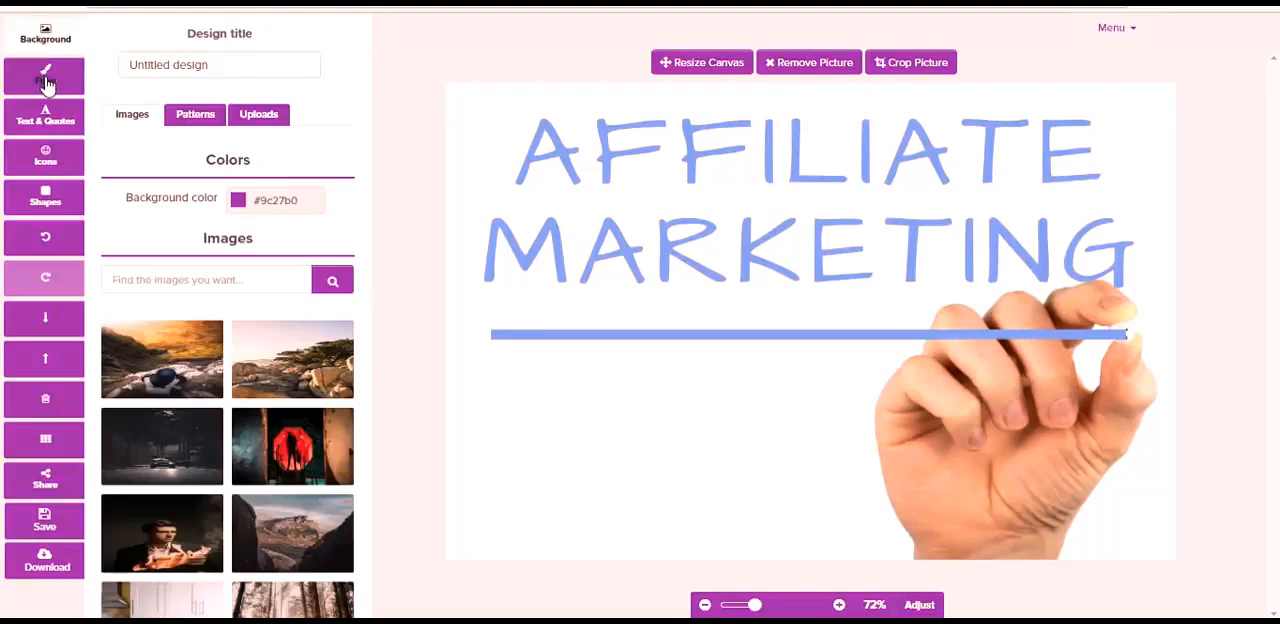
pyautogui.click(46, 80)
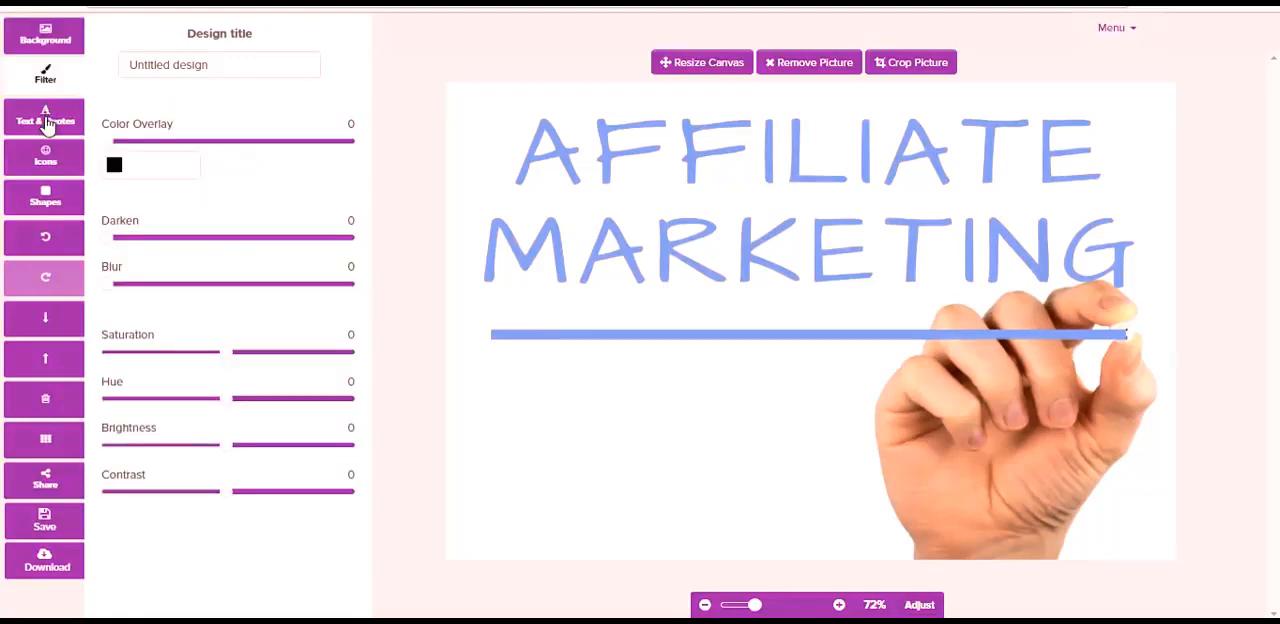
# - Search the quotes library for "success"
pyautogui.click(46, 122)
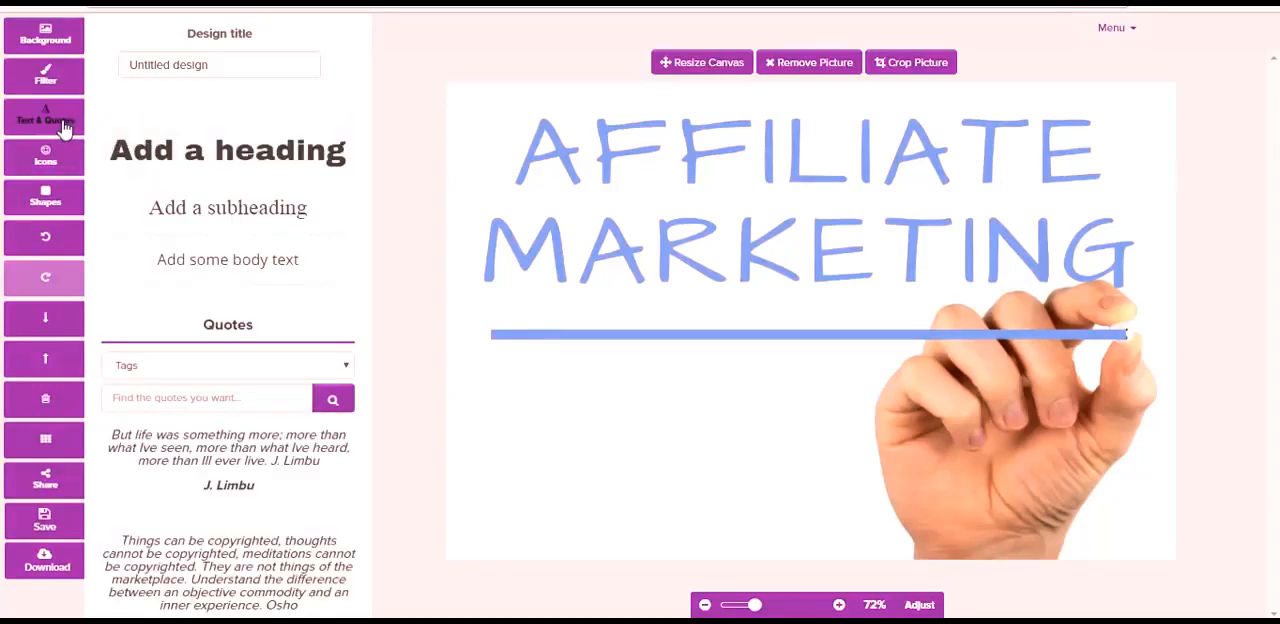
pyautogui.click(144, 401)
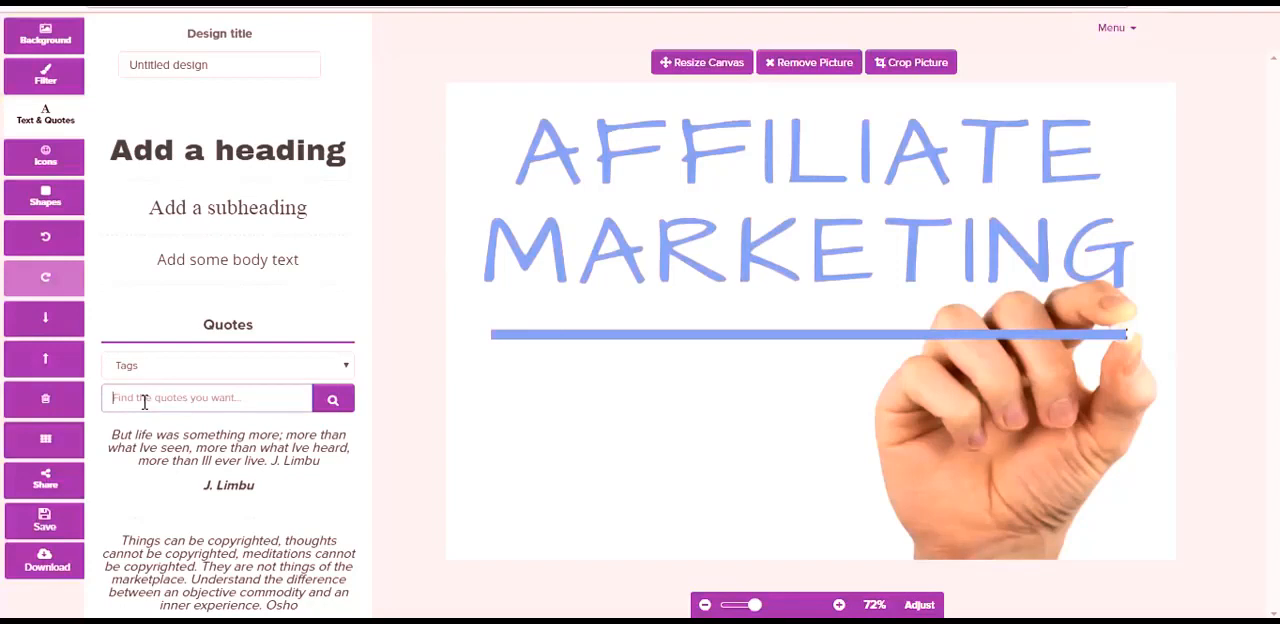
pyautogui.write('success')
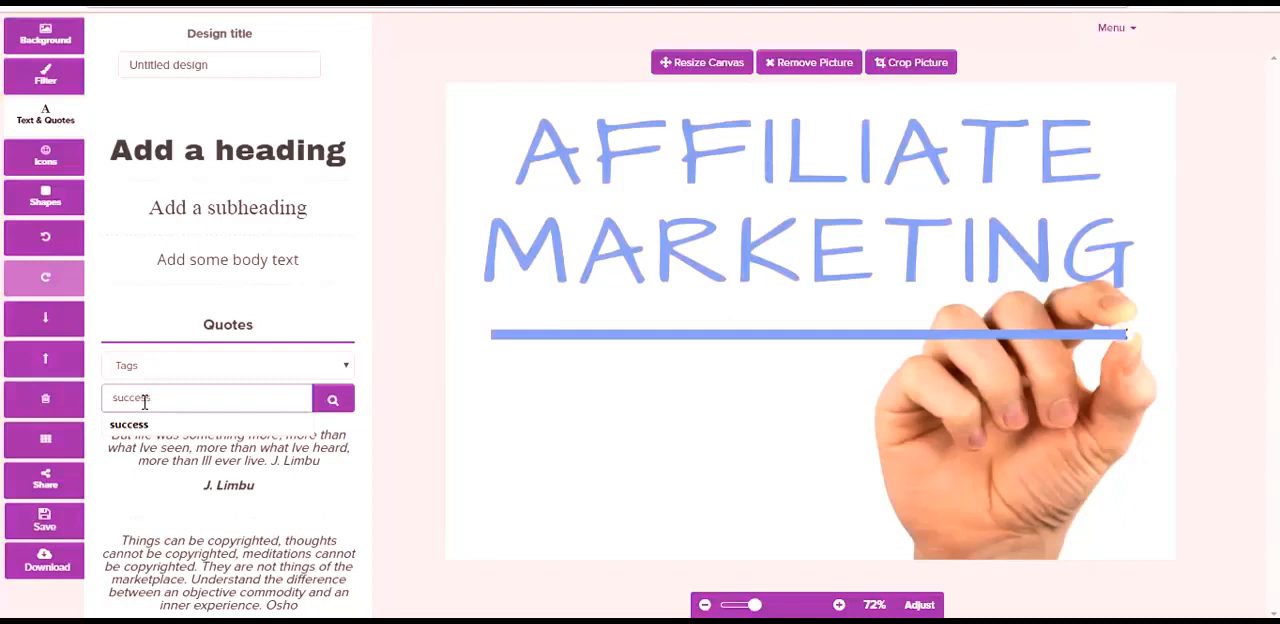
pyautogui.click(143, 428)
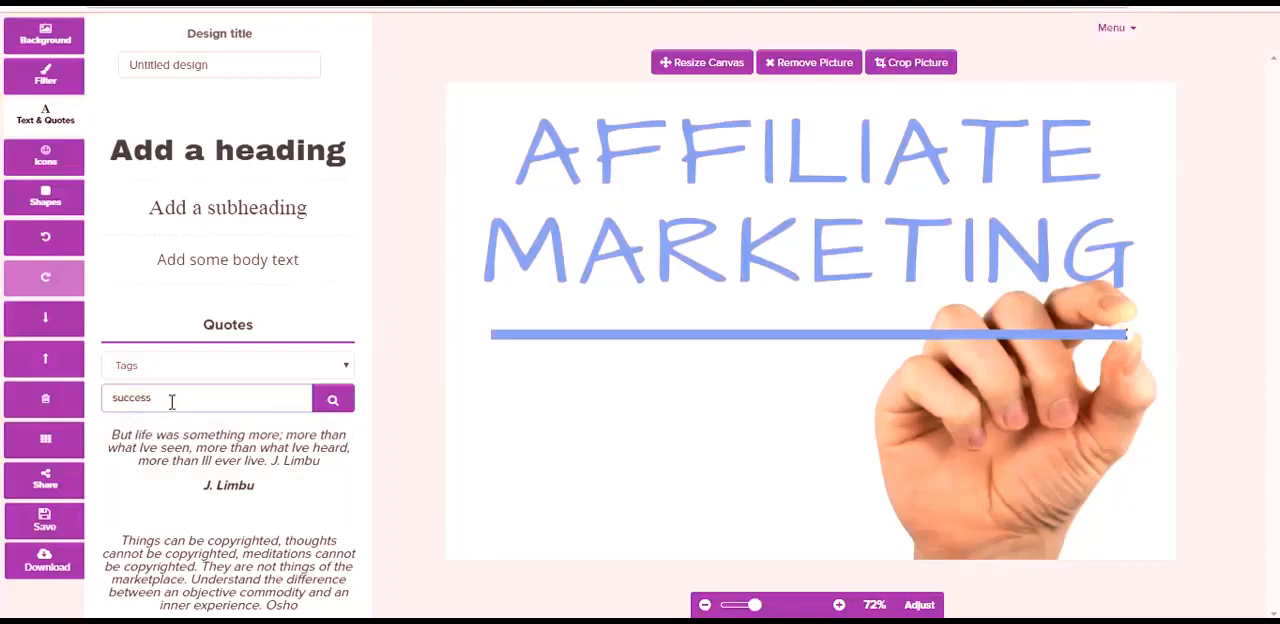
pyautogui.click(333, 400)
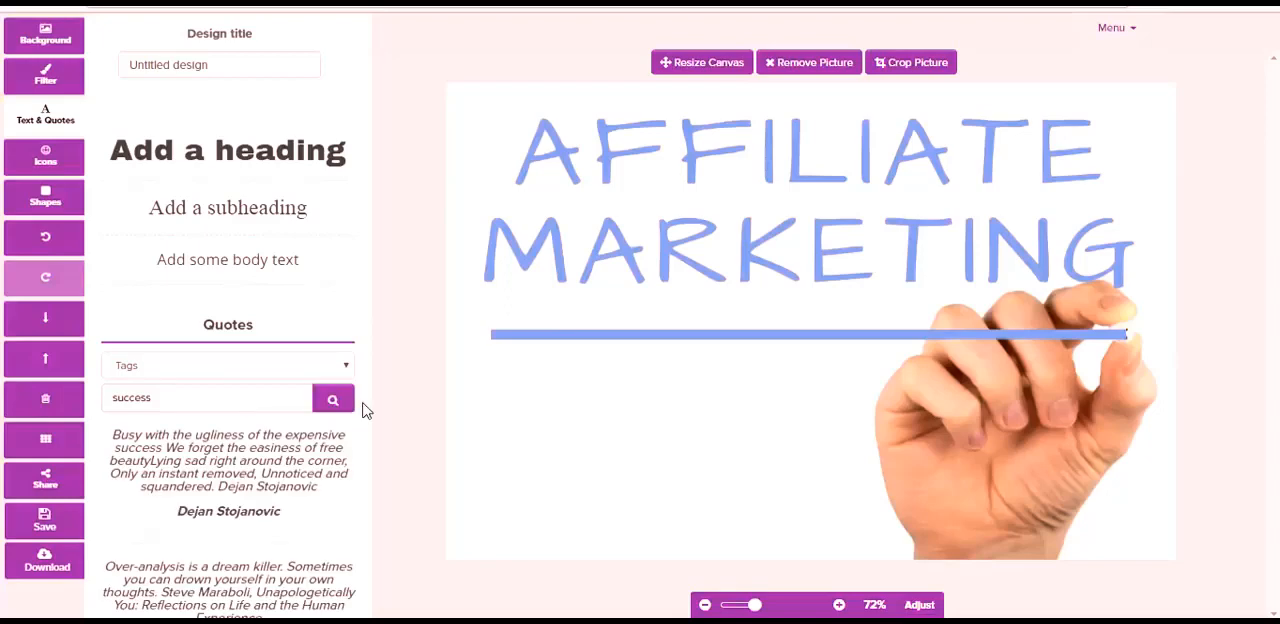
# - Add the quote "Let's make progress, not excuses." to the design and place it below the blue line, beside the hand
pyautogui.scroll(-5, 365, 410)
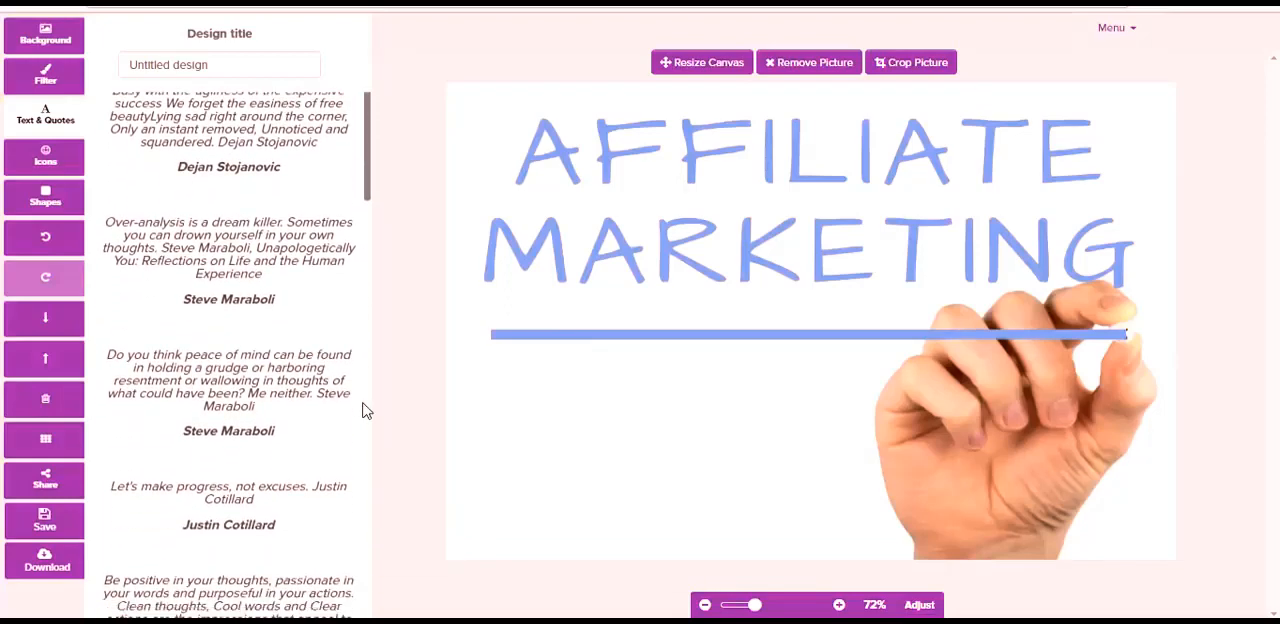
pyautogui.scroll(-2, 355, 412)
pyautogui.click(234, 463)
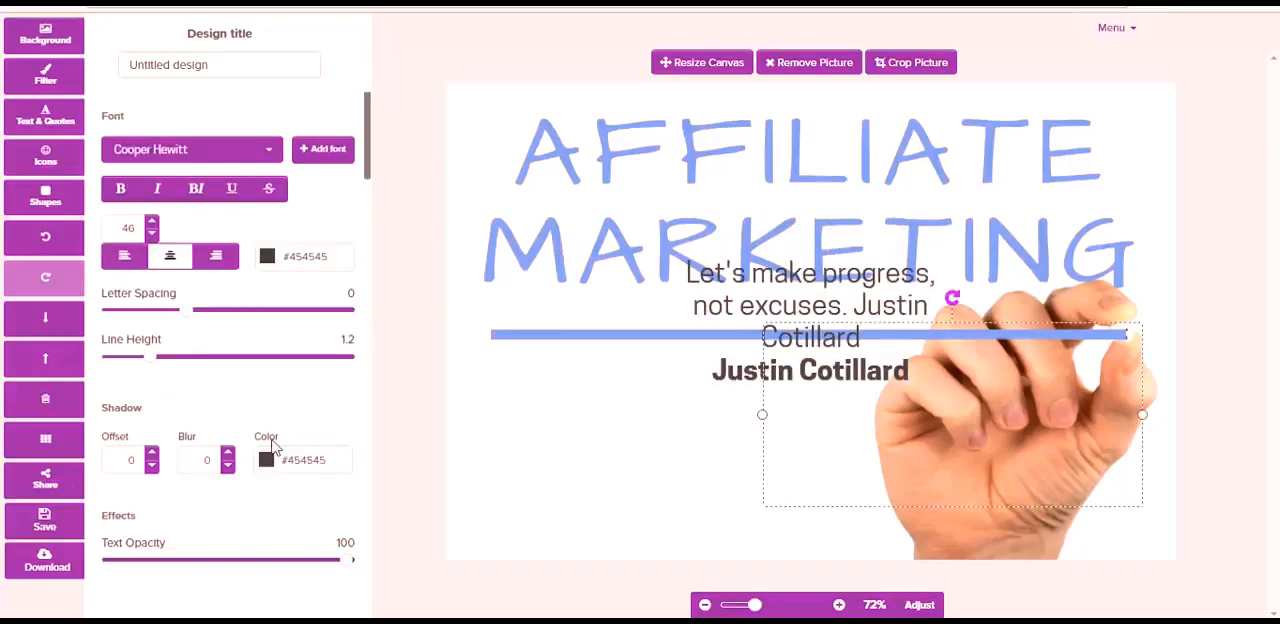
pyautogui.moveTo(751, 380); pyautogui.dragTo(609, 517)
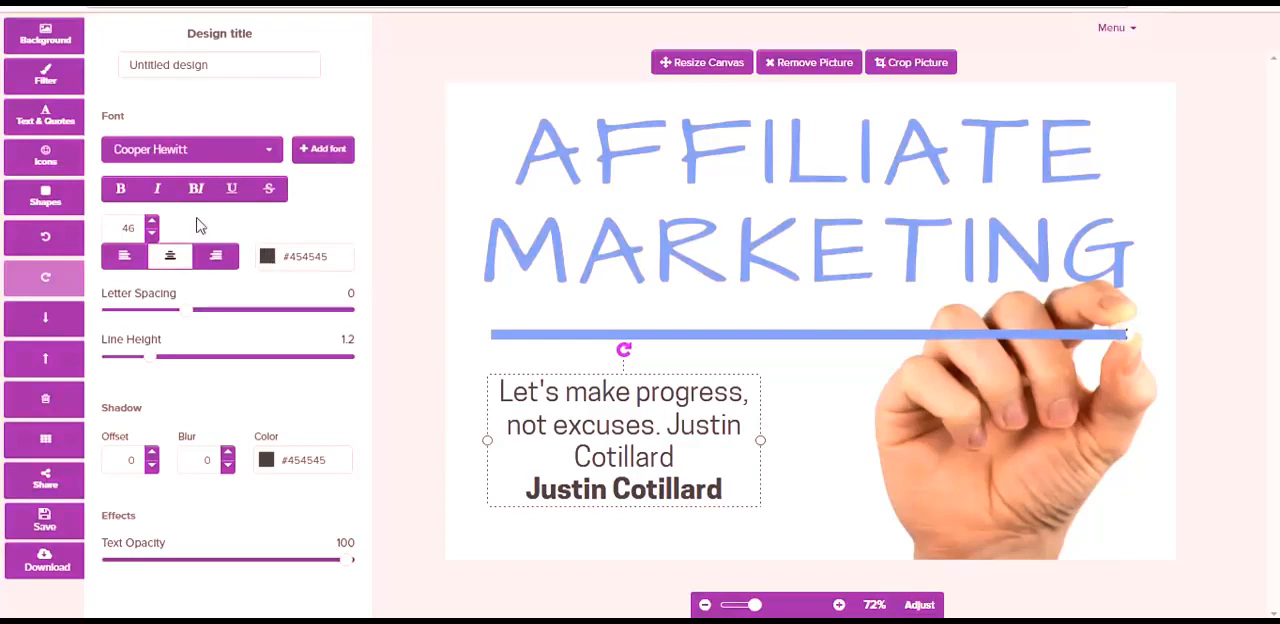
# - Make the quote text bold and set its colour to the red #c25151
pyautogui.click(120, 189)
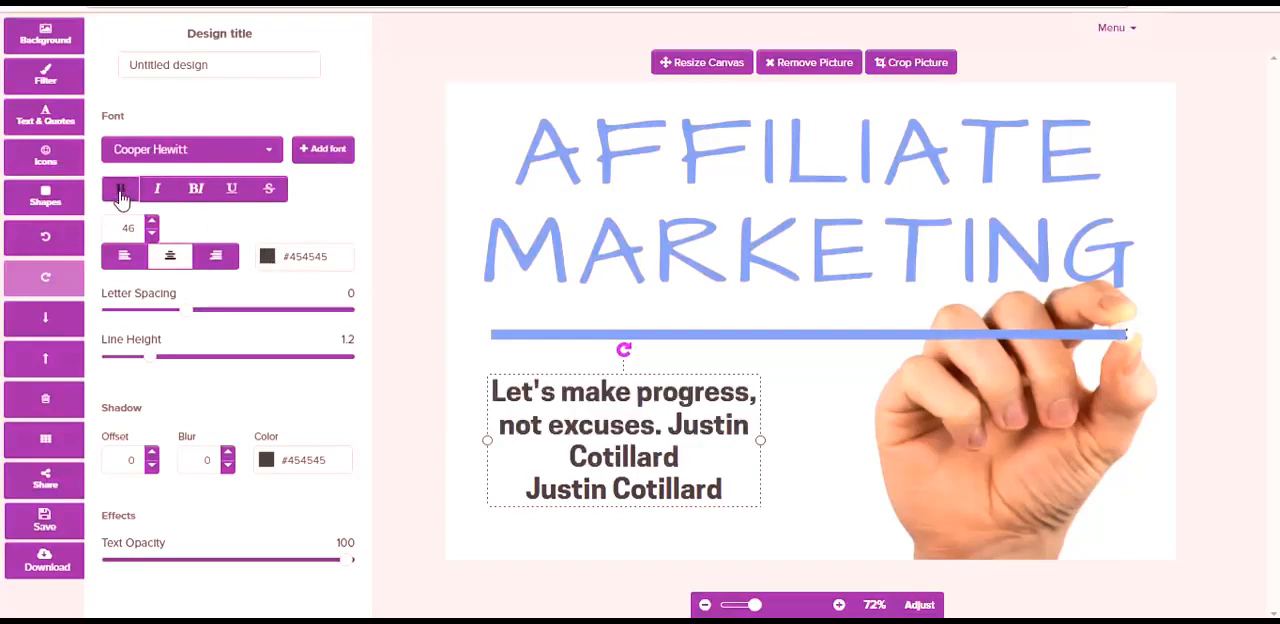
pyautogui.click(270, 260)
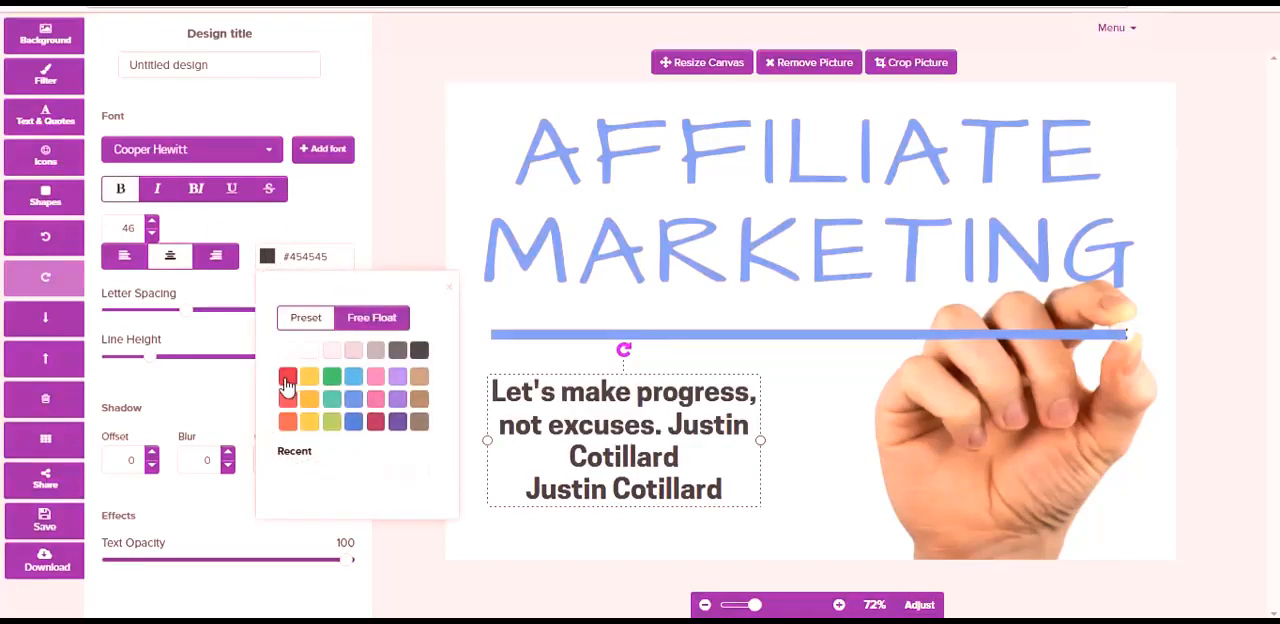
pyautogui.click(366, 320)
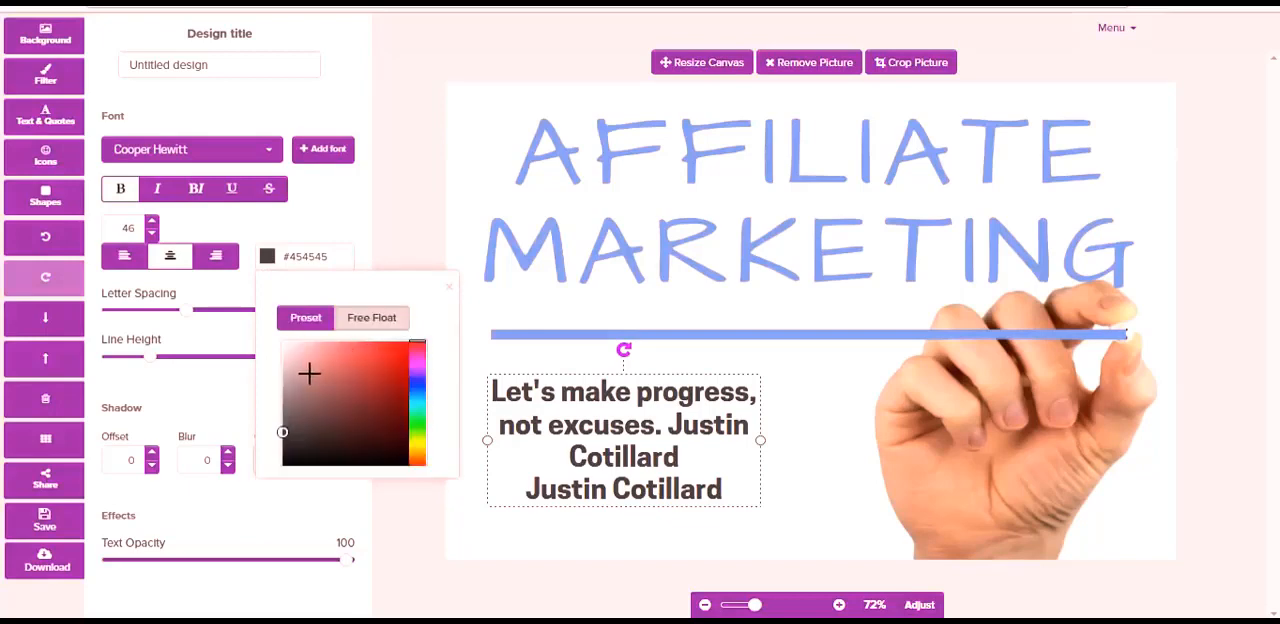
pyautogui.moveTo(281, 433); pyautogui.dragTo(356, 371)
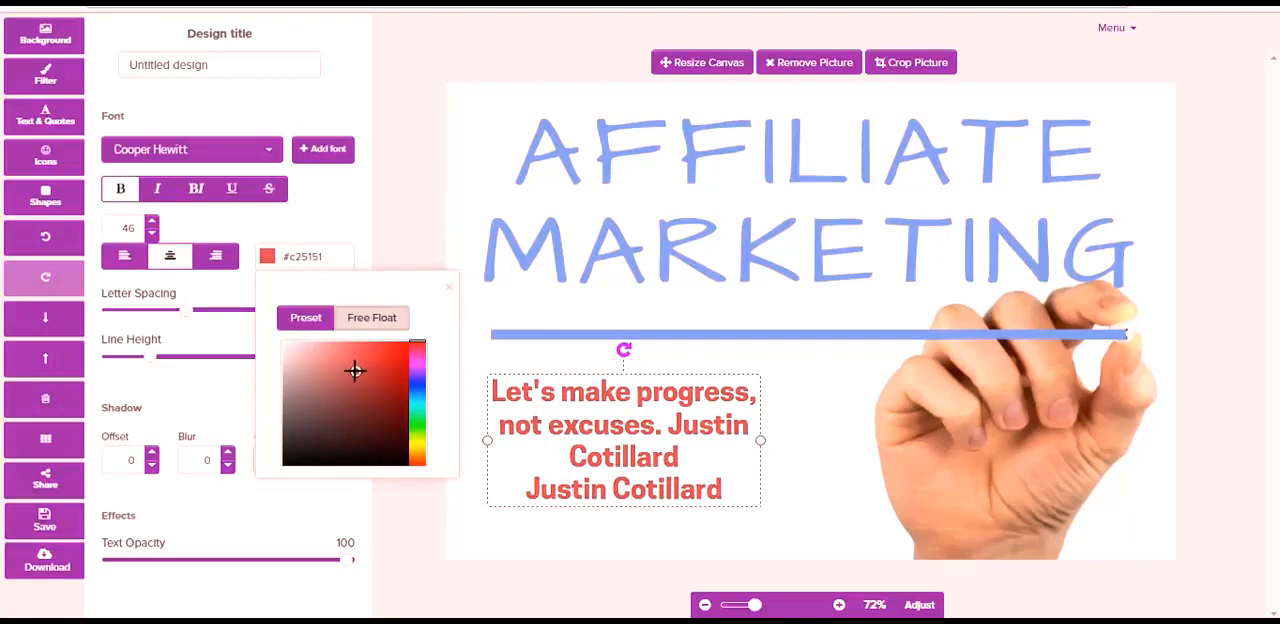
pyautogui.click(184, 406)
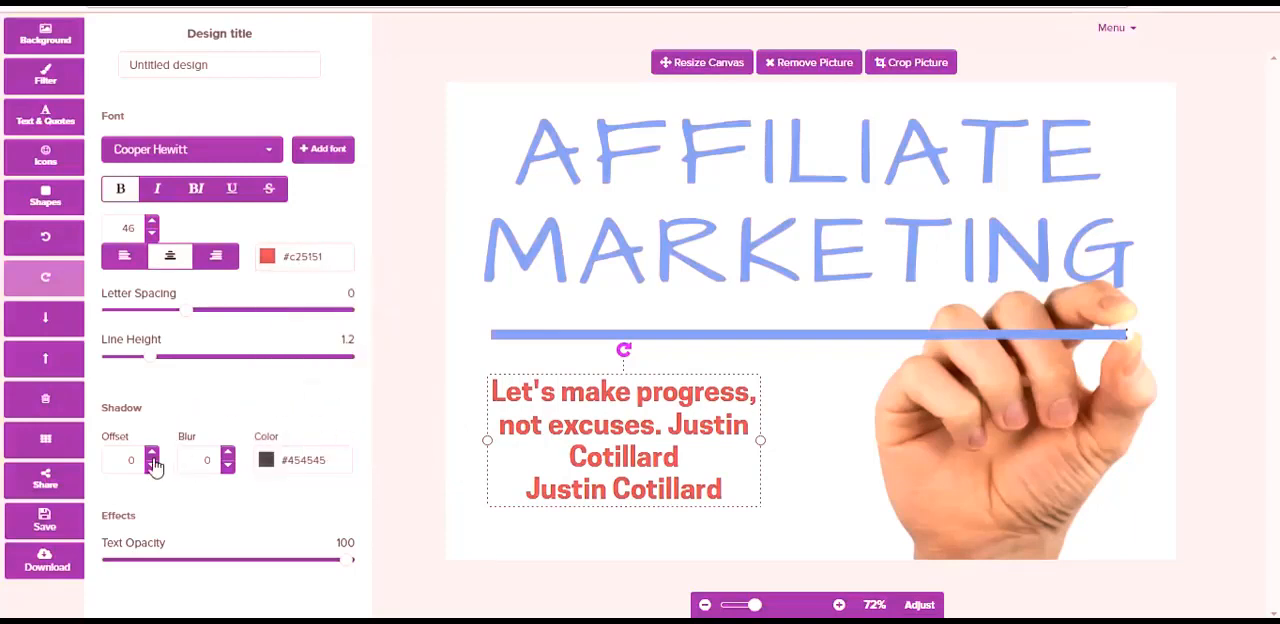
# - Give the quote text a shadow with offset 3 and blur 4, and deselect it
pyautogui.click(151, 454)
pyautogui.click(151, 454)
pyautogui.click(151, 454)
pyautogui.click(151, 454)
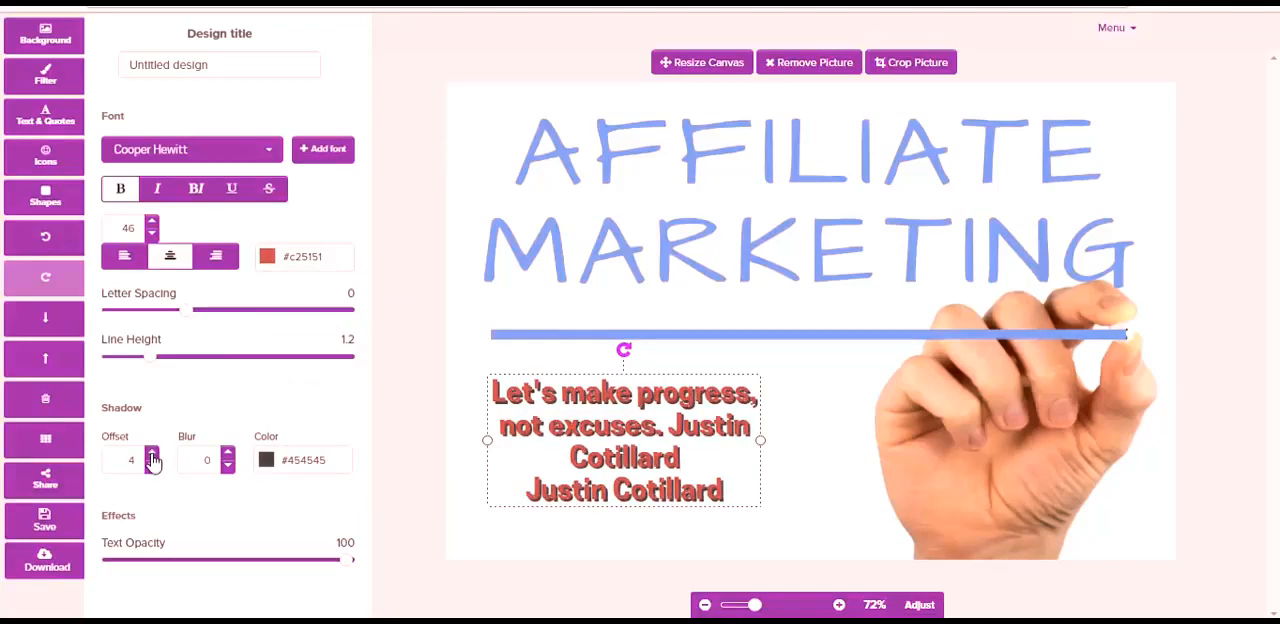
pyautogui.click(151, 465)
pyautogui.click(228, 454)
pyautogui.click(228, 454)
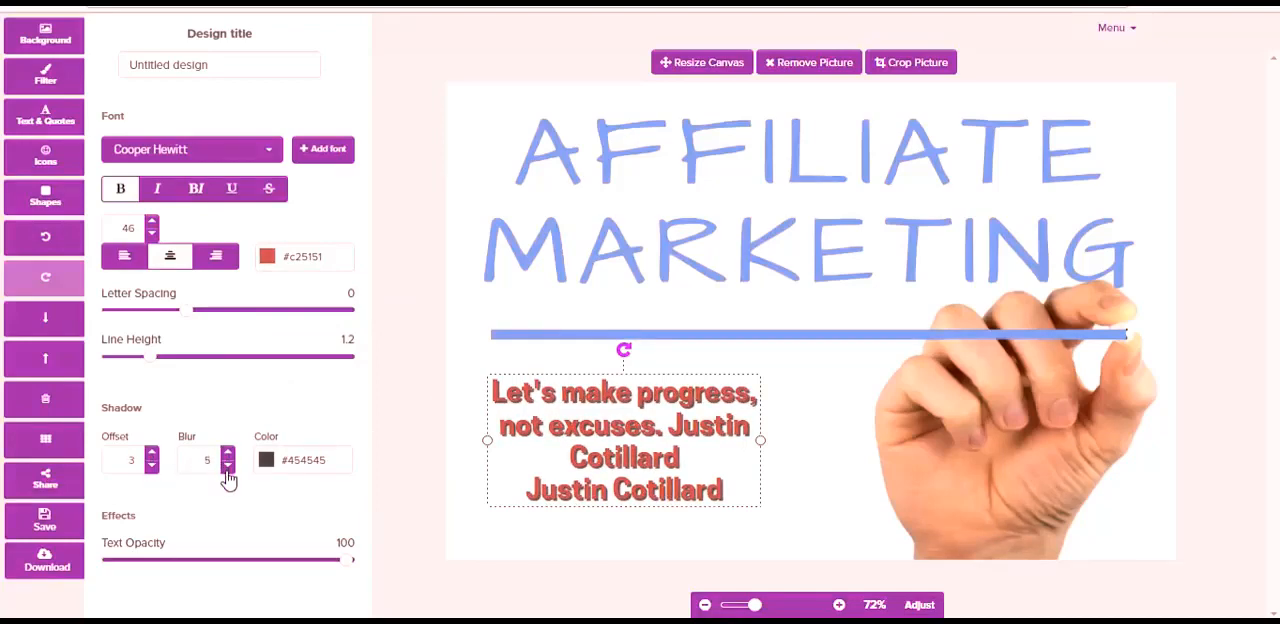
pyautogui.click(476, 418)
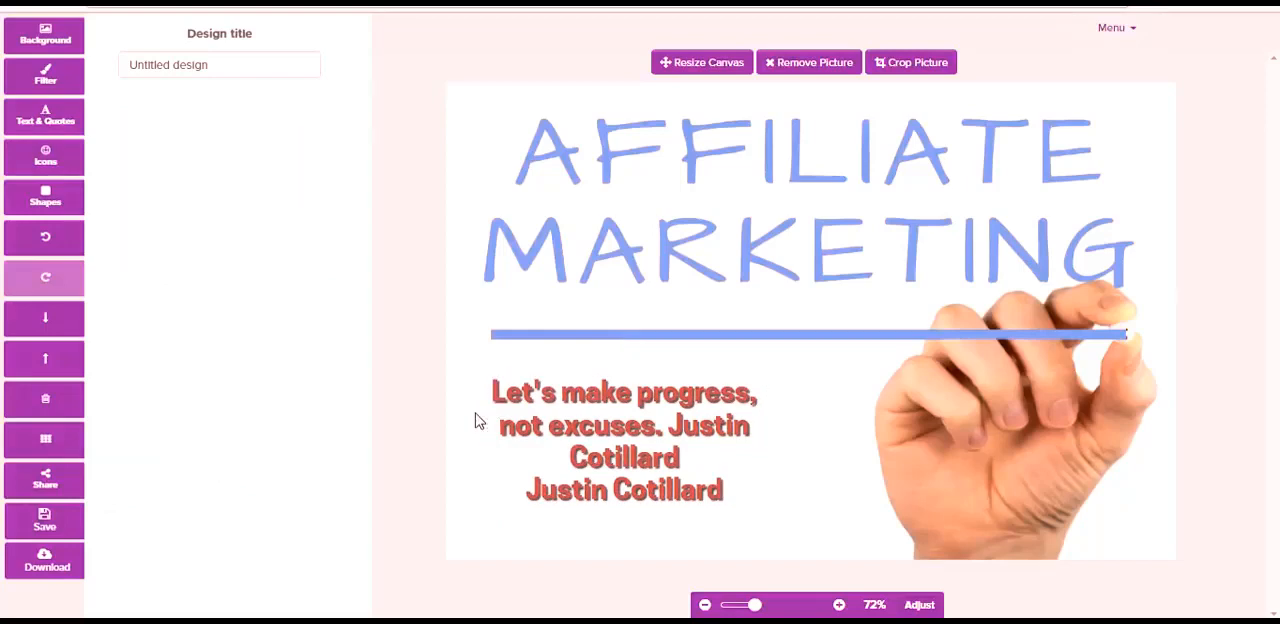
# - Add a heading text to the canvas, shift it slightly over the blue line, and delete it
pyautogui.click(45, 118)
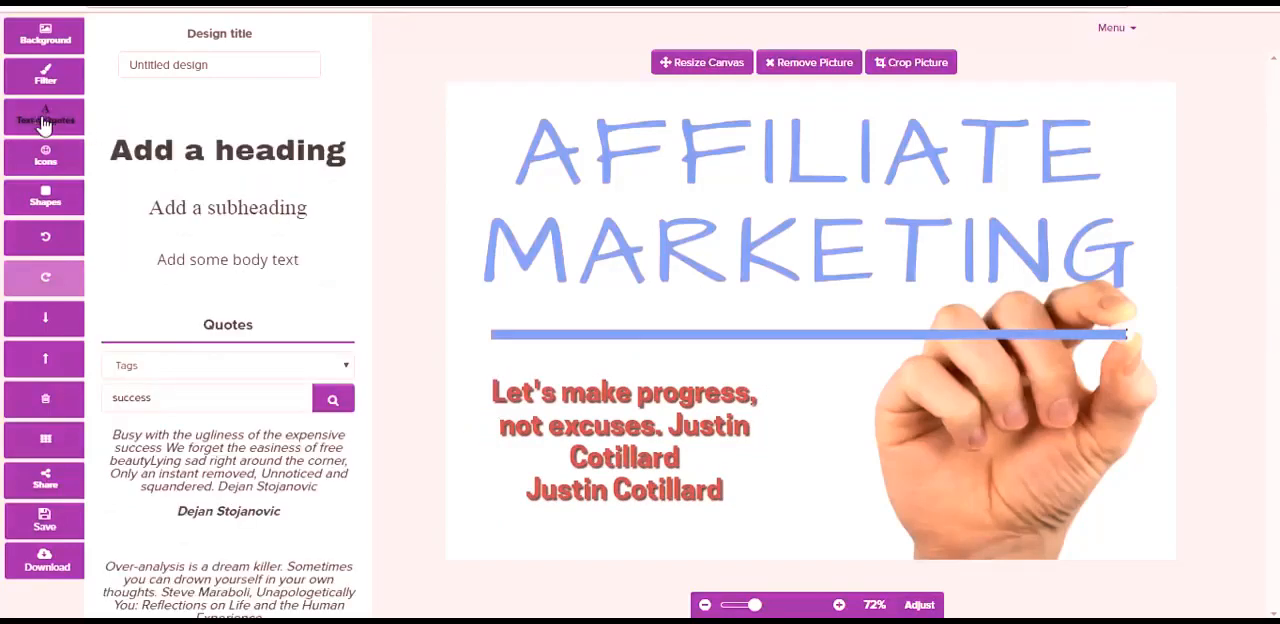
pyautogui.click(207, 160)
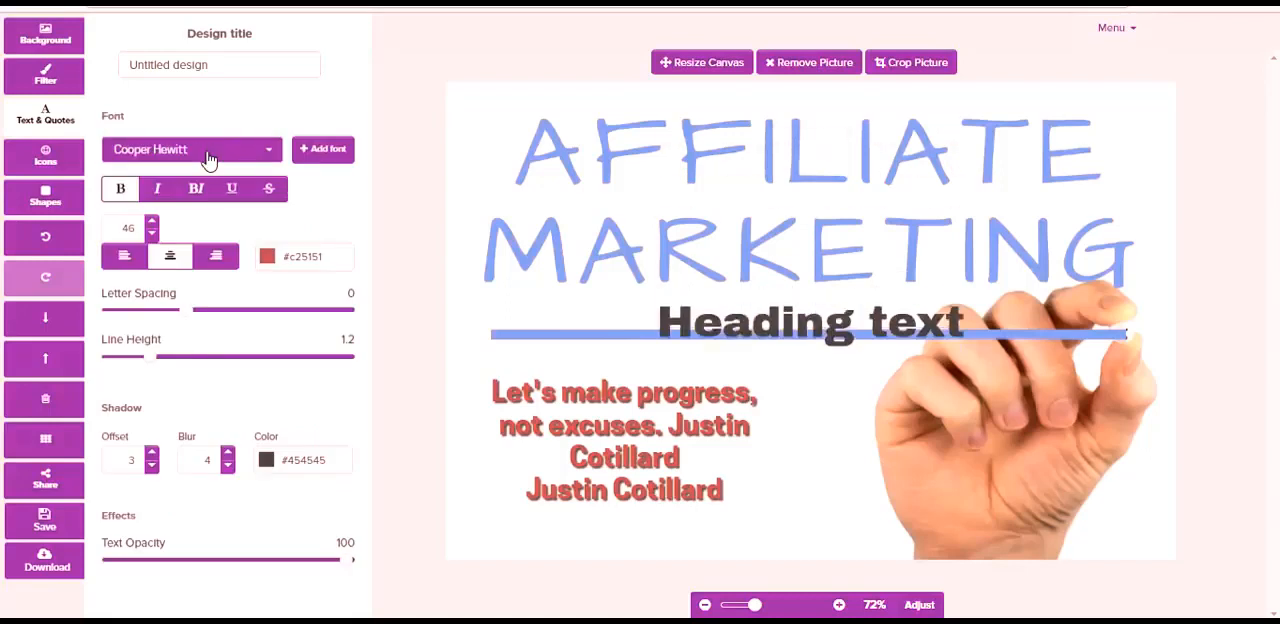
pyautogui.moveTo(818, 330); pyautogui.dragTo(778, 322)
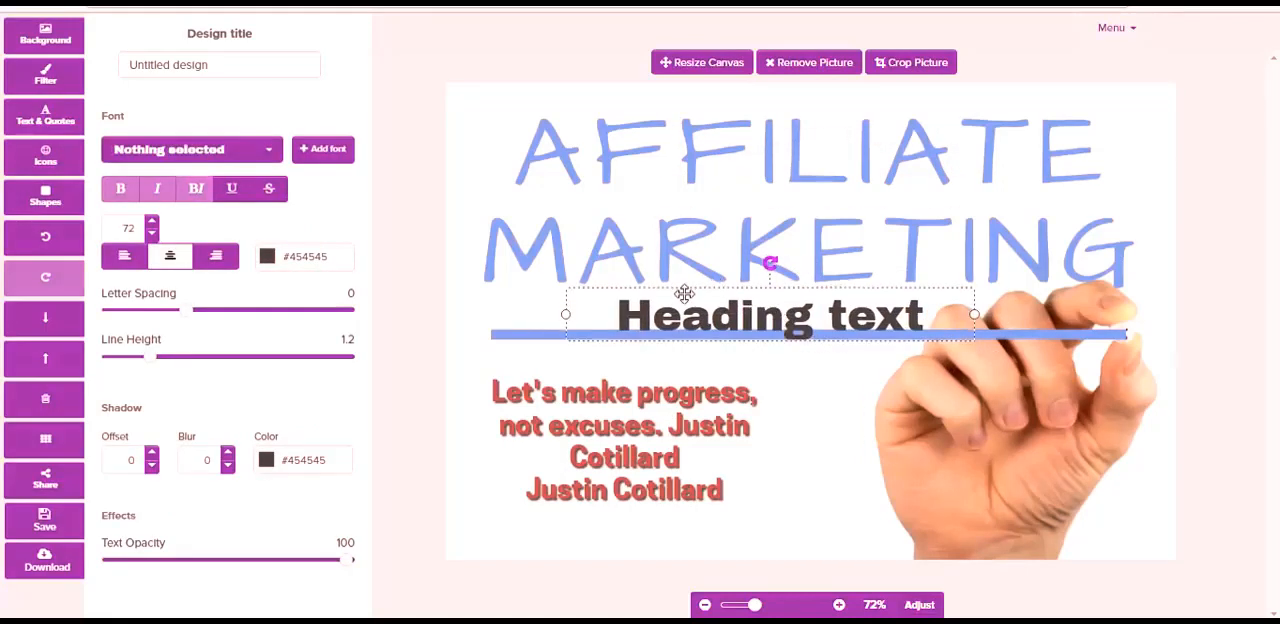
pyautogui.press('Delete')
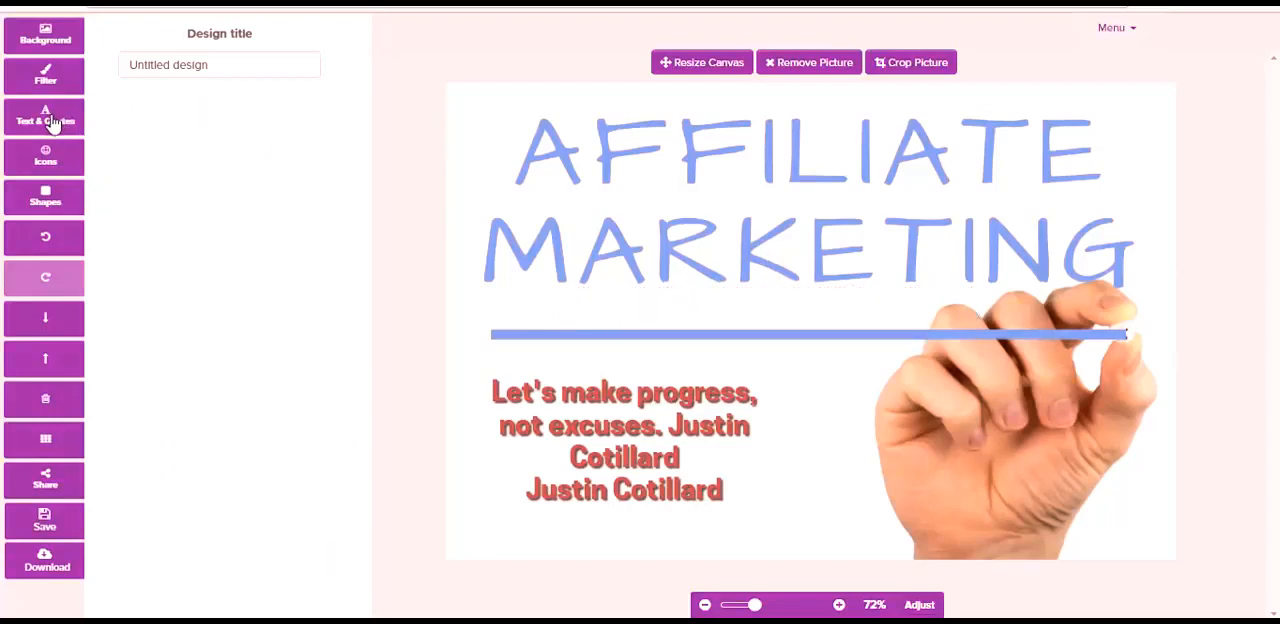
# - Apply a colour overlay filter of strength 19 to the background picture in the pale pink #e3d1d1
pyautogui.click(44, 82)
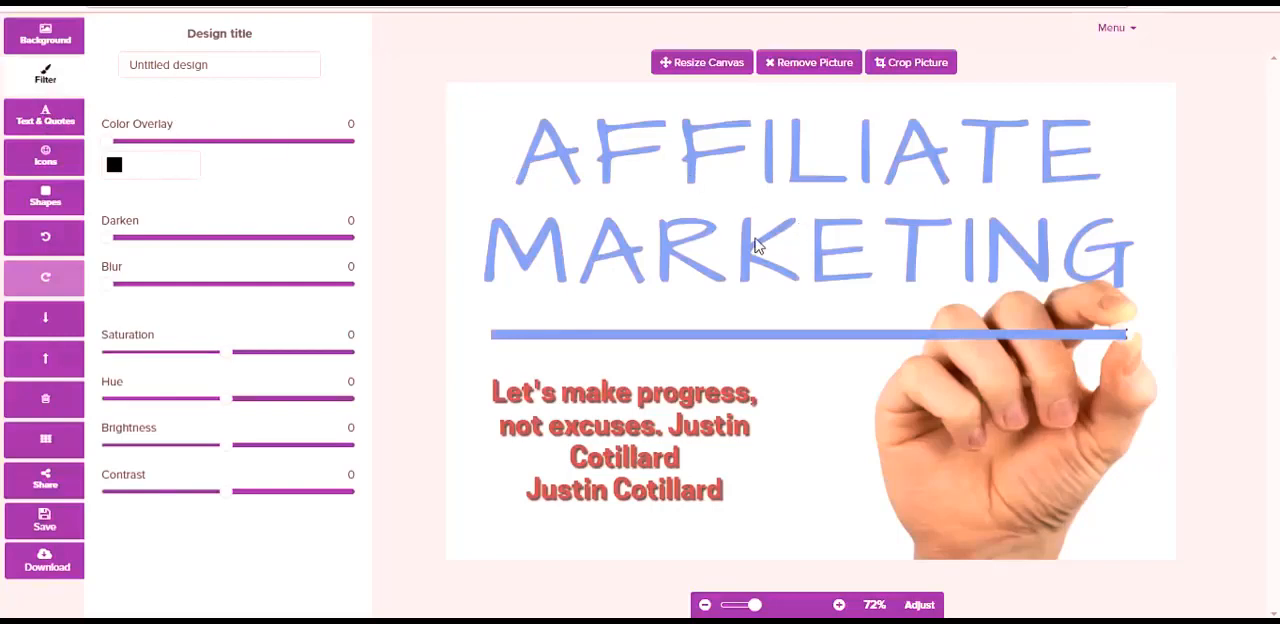
pyautogui.click(118, 172)
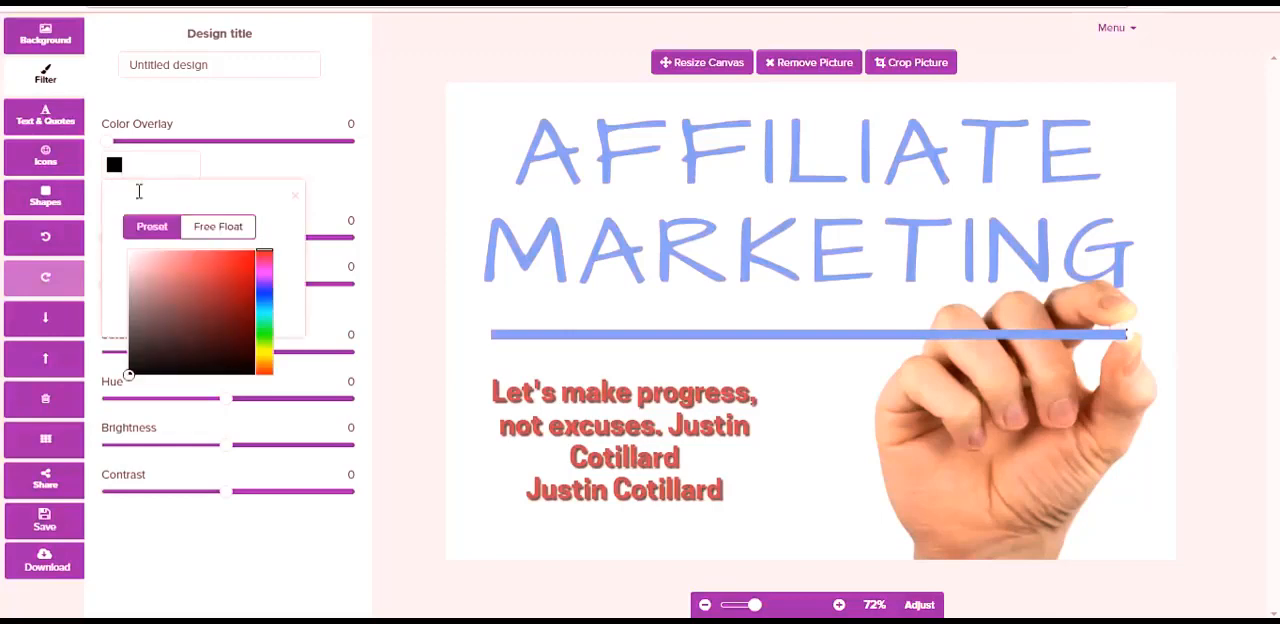
pyautogui.moveTo(128, 375); pyautogui.dragTo(204, 270)
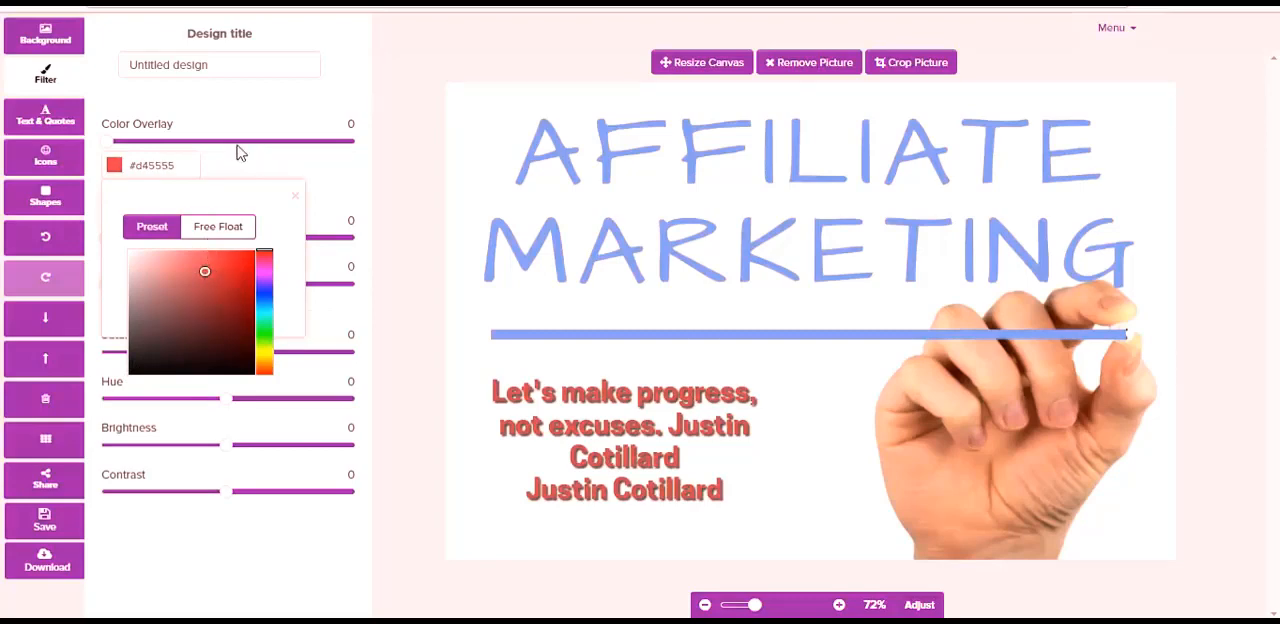
pyautogui.moveTo(106, 142); pyautogui.dragTo(158, 149)
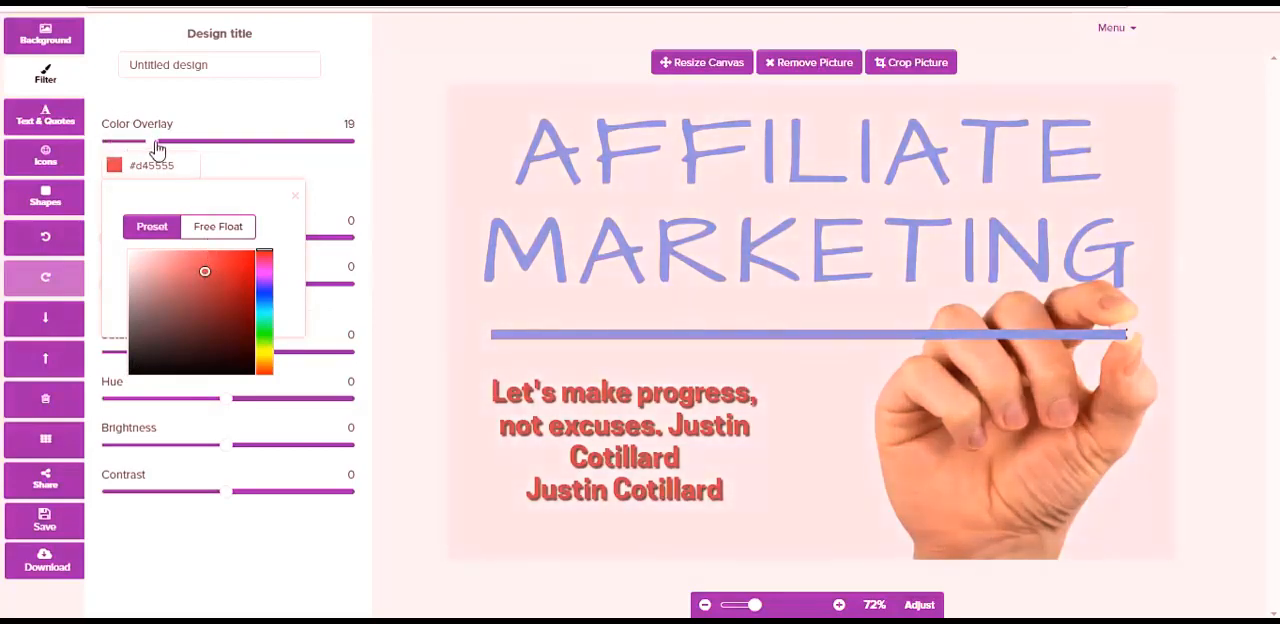
pyautogui.moveTo(205, 270); pyautogui.dragTo(138, 263)
pyautogui.click(330, 175)
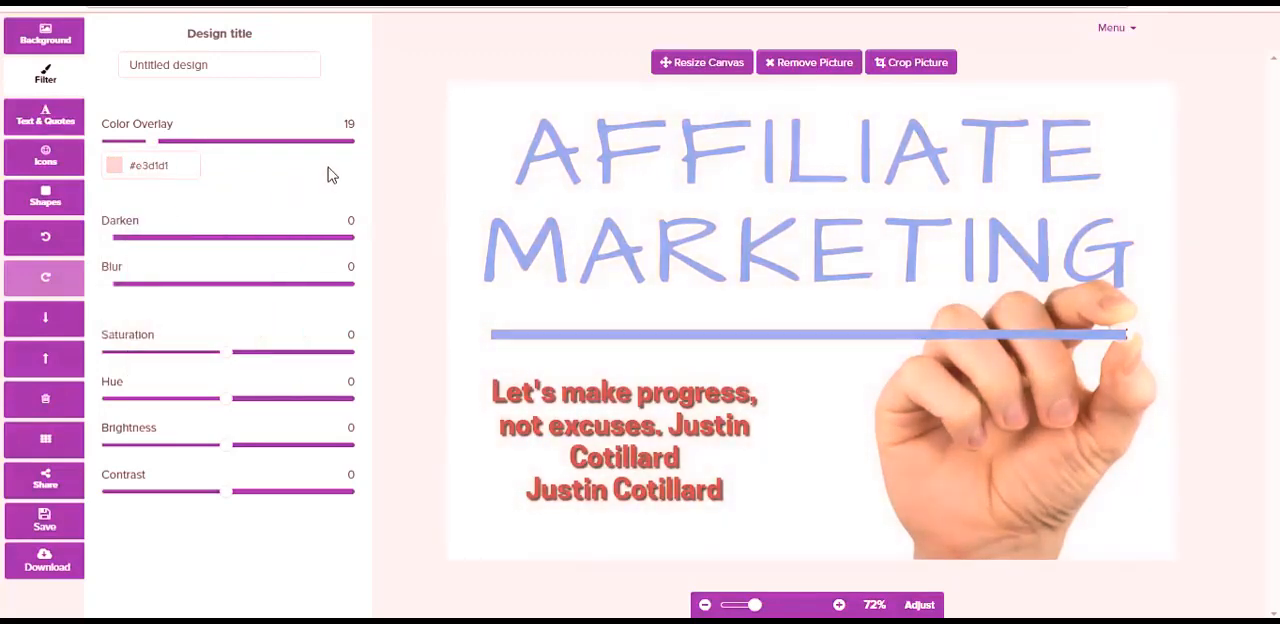
# - Set the background picture's Darken filter to 9 and its Blur to 12
pyautogui.click(110, 240)
pyautogui.moveTo(127, 248)
pyautogui.mouseDown()
pyautogui.moveTo(146, 252)
pyautogui.moveTo(133, 250)
pyautogui.mouseUp()
pyautogui.moveTo(111, 289); pyautogui.dragTo(139, 294)
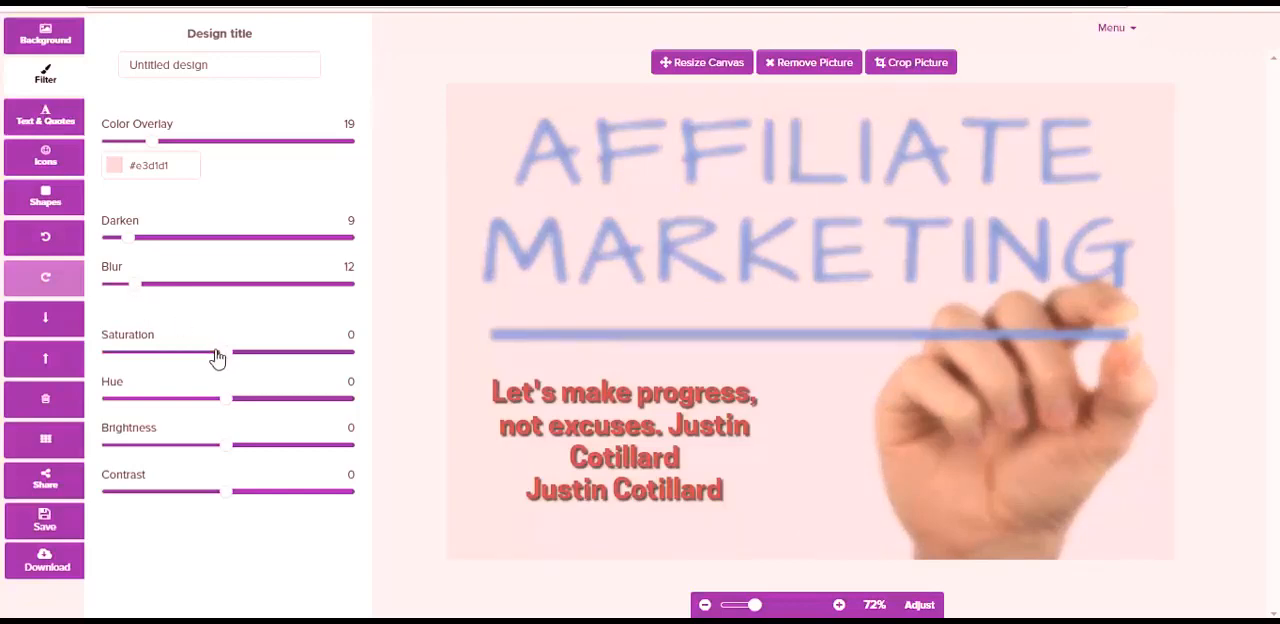
# - Adjust the background picture's saturation to 9, hue to 6, brightness to -3 and contrast to -2
pyautogui.moveTo(217, 360)
pyautogui.mouseDown()
pyautogui.moveTo(196, 360)
pyautogui.moveTo(251, 360)
pyautogui.moveTo(238, 357)
pyautogui.mouseUp()
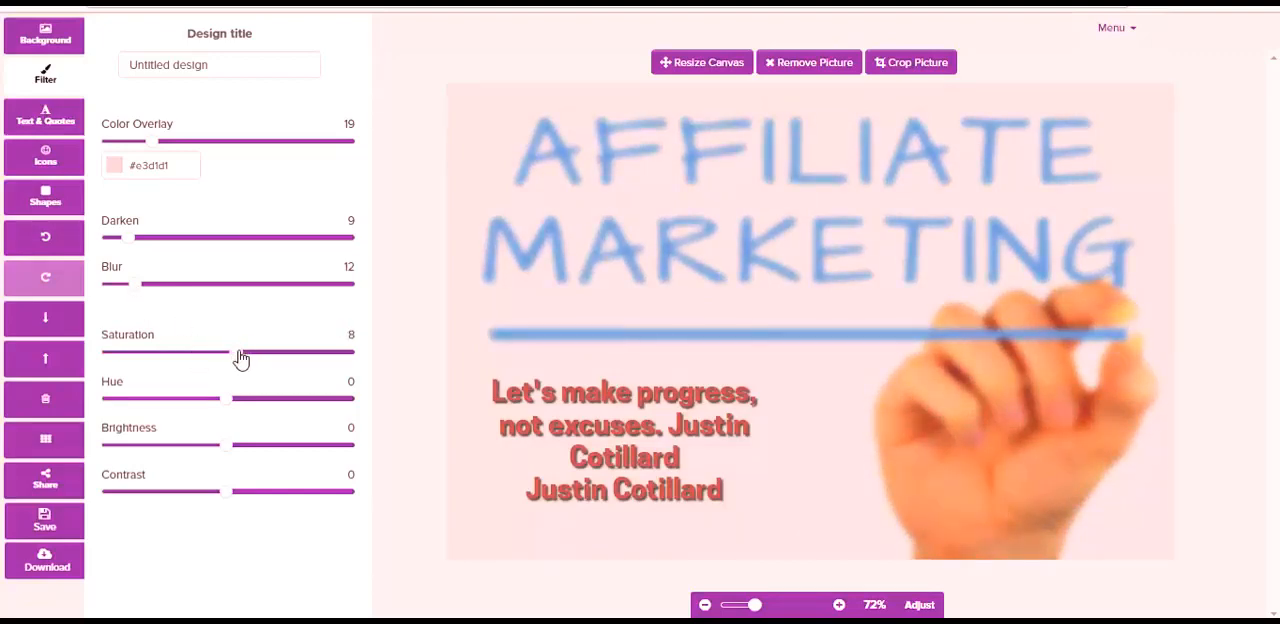
pyautogui.moveTo(223, 402); pyautogui.dragTo(237, 408)
pyautogui.moveTo(238, 455)
pyautogui.mouseDown()
pyautogui.moveTo(260, 452)
pyautogui.moveTo(223, 458)
pyautogui.mouseUp()
pyautogui.moveTo(228, 500)
pyautogui.mouseDown()
pyautogui.moveTo(206, 501)
pyautogui.moveTo(228, 501)
pyautogui.mouseUp()
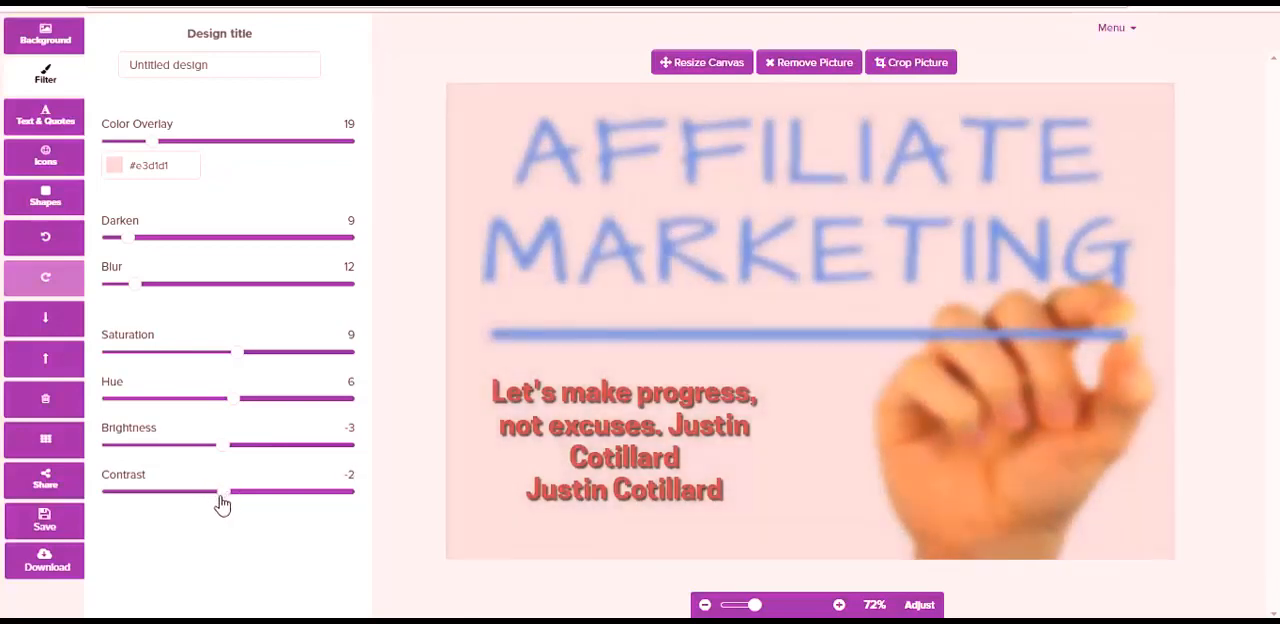
# - Toggle the canvas grid on and off, and review the options for sharing the design with team members and social media
pyautogui.click(43, 446)
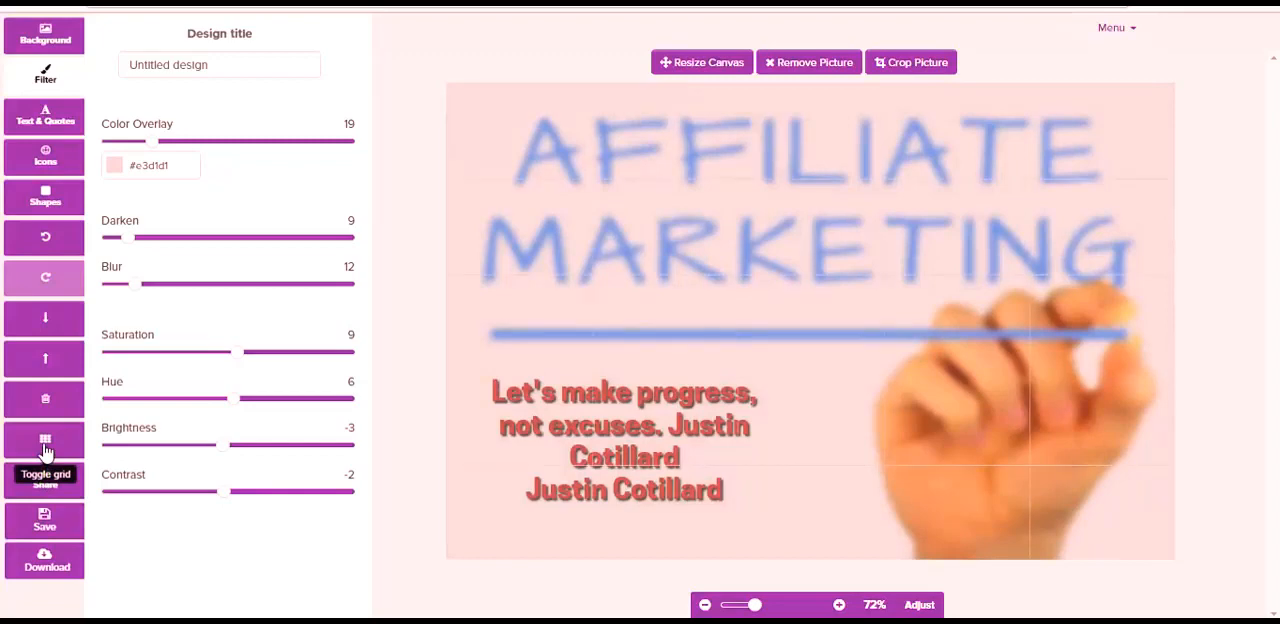
pyautogui.click(45, 446)
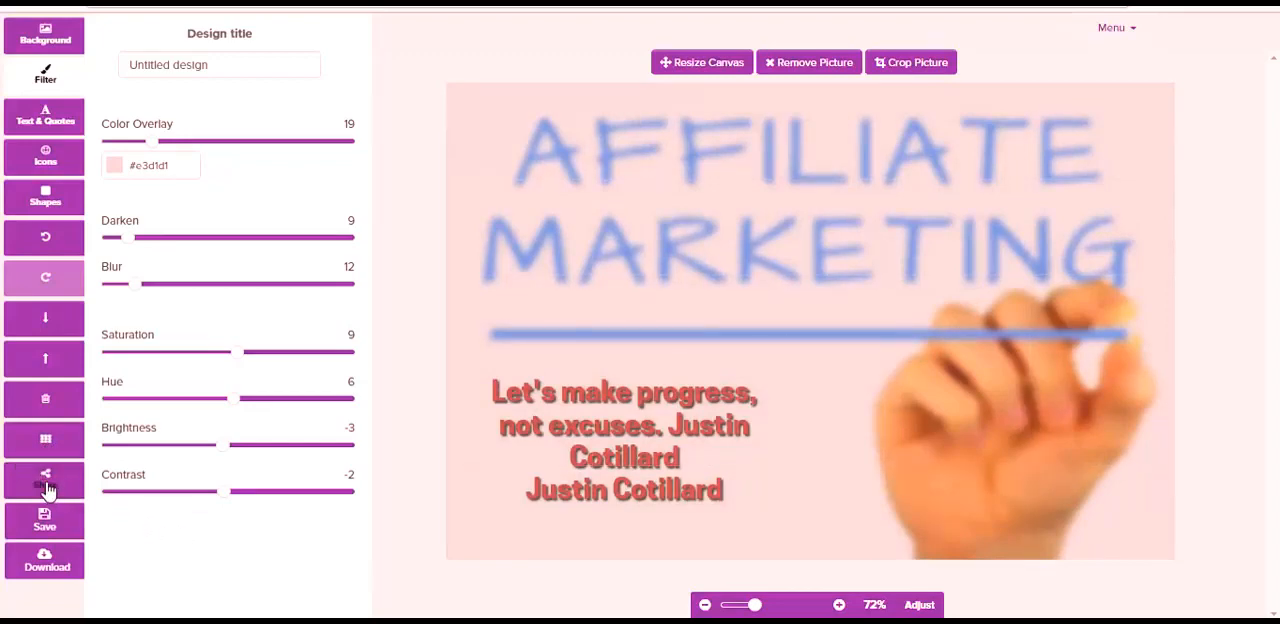
pyautogui.click(45, 482)
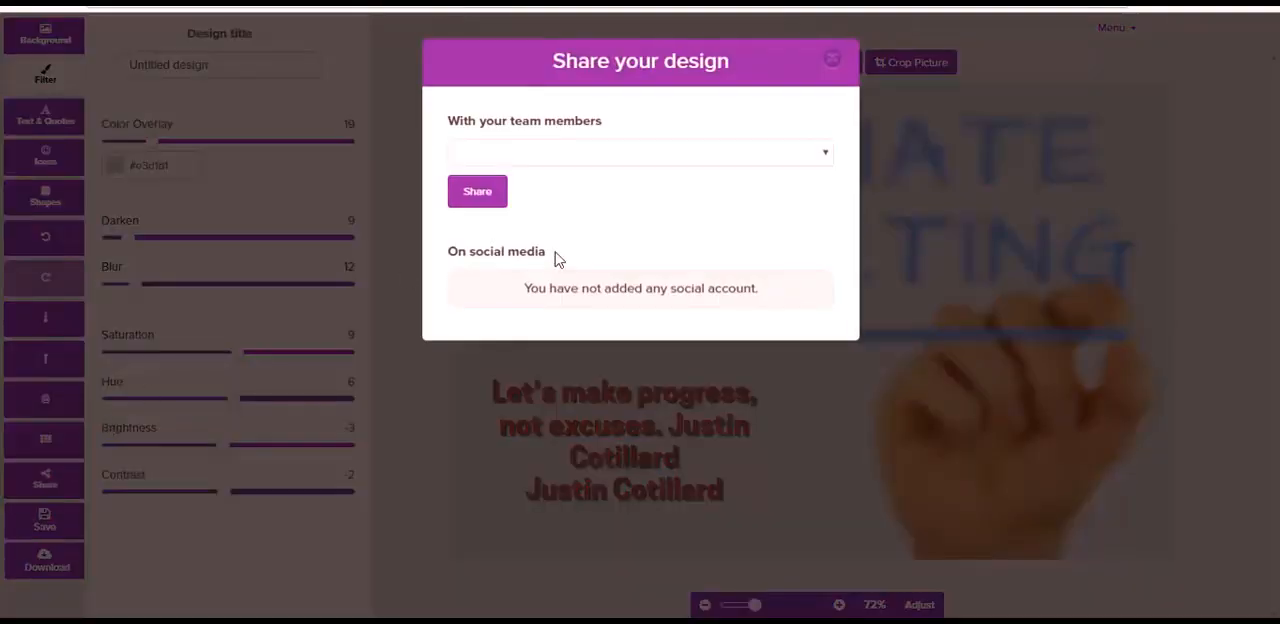
pyautogui.click(826, 158)
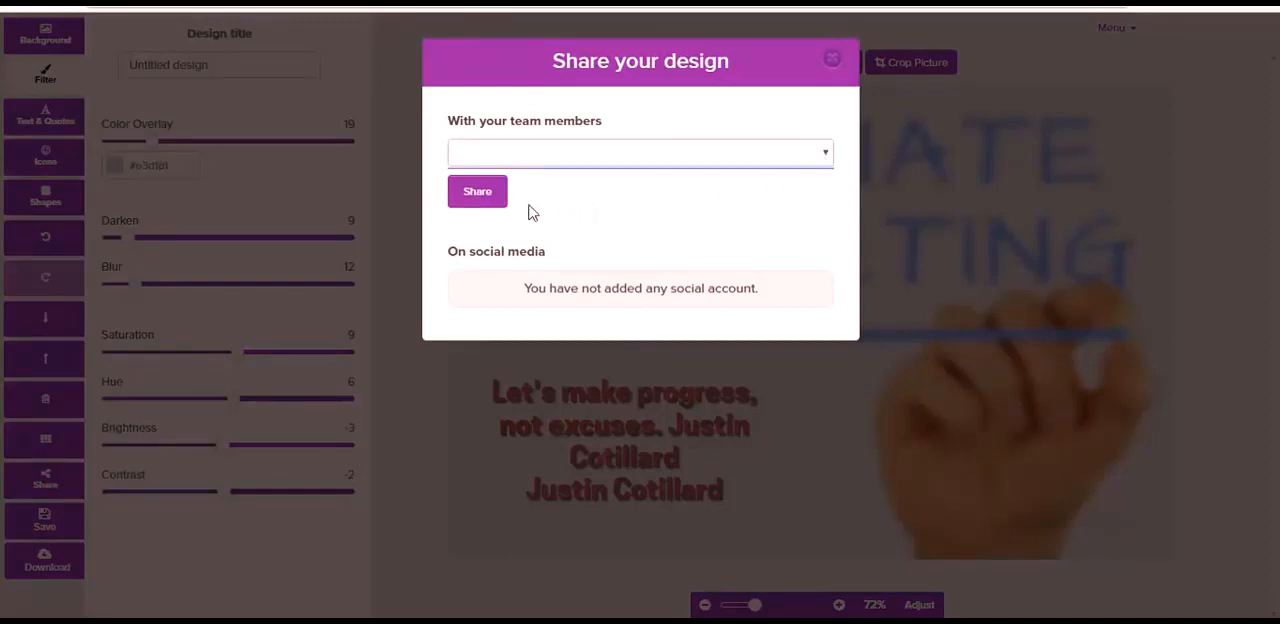
pyautogui.click(596, 215)
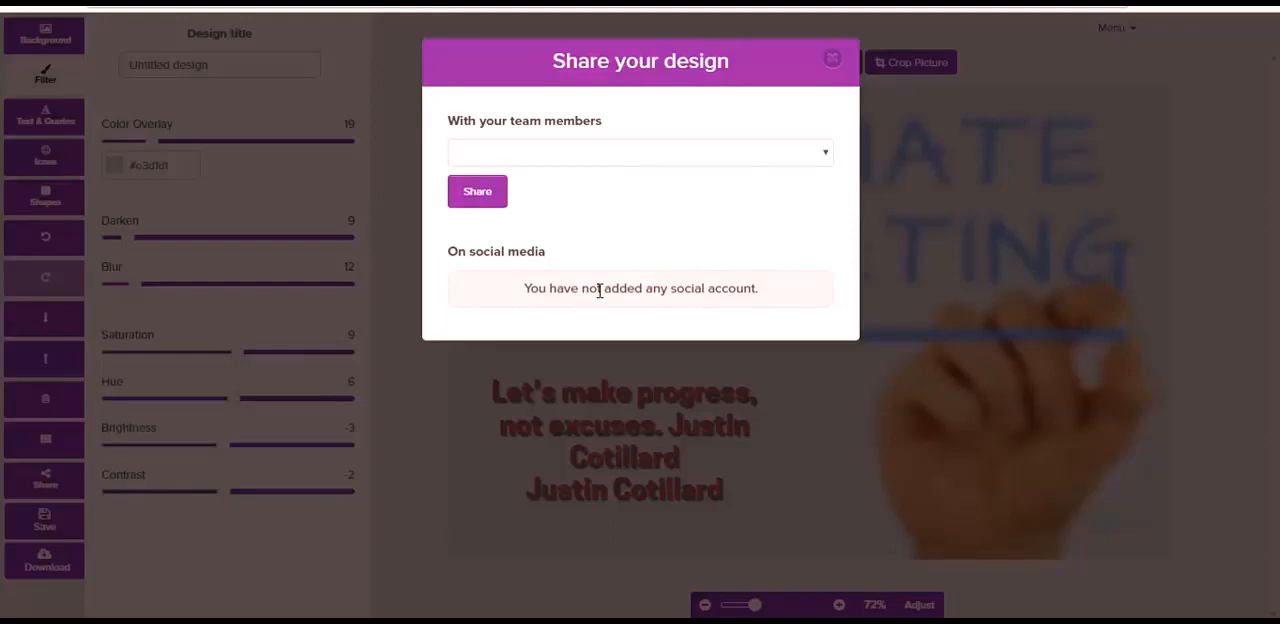
pyautogui.click(833, 60)
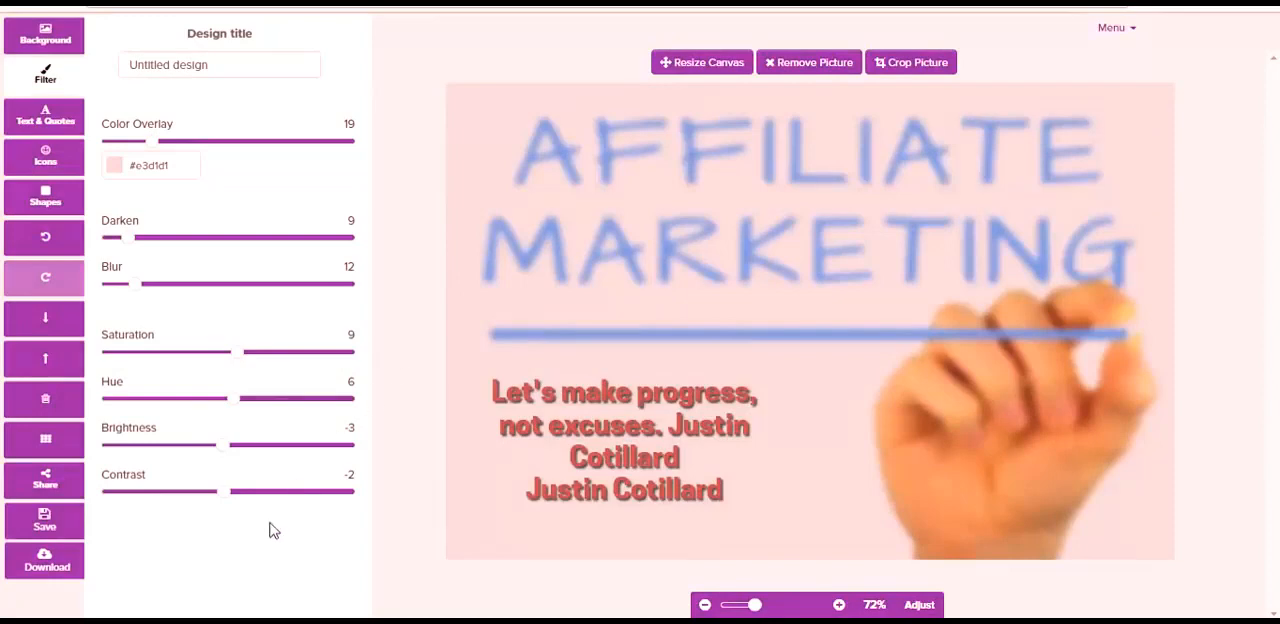
# - Review the available save options and download formats for the design, and check the canvas zoom control
pyautogui.click(43, 522)
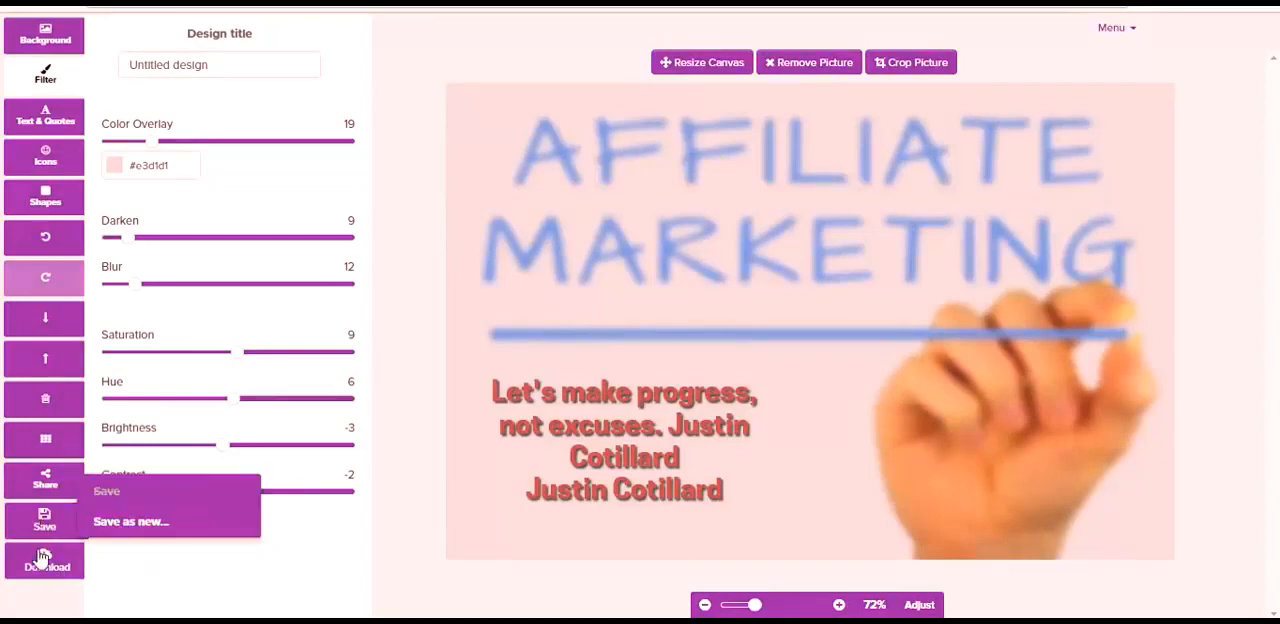
pyautogui.click(45, 572)
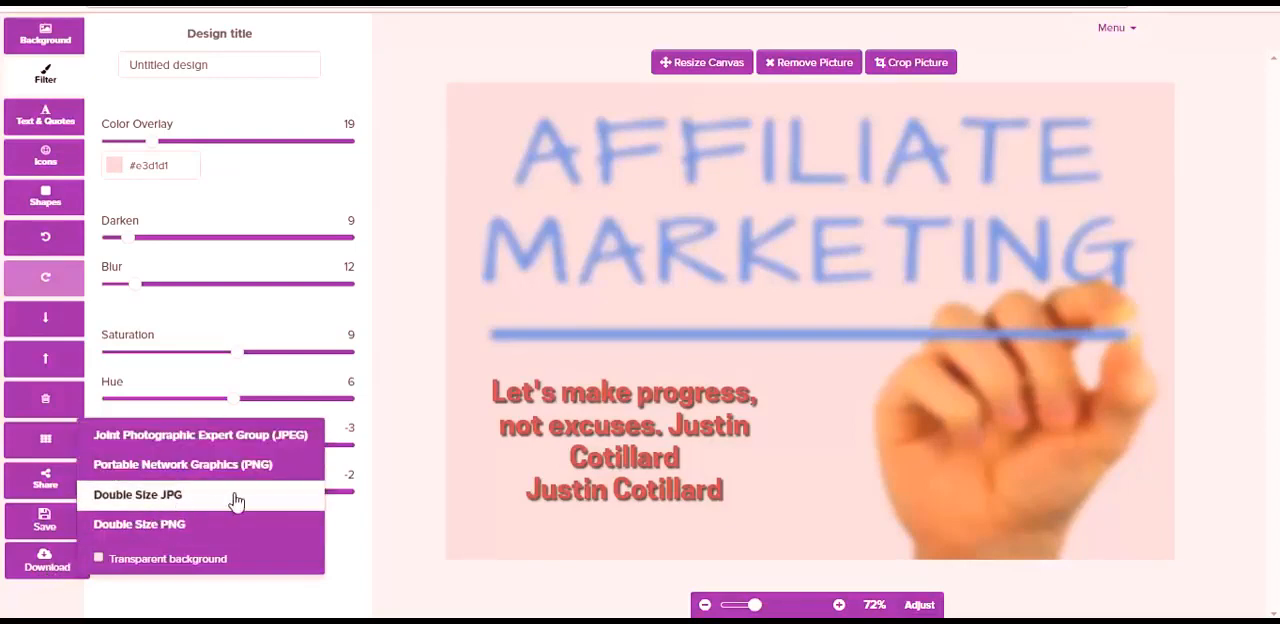
pyautogui.click(398, 450)
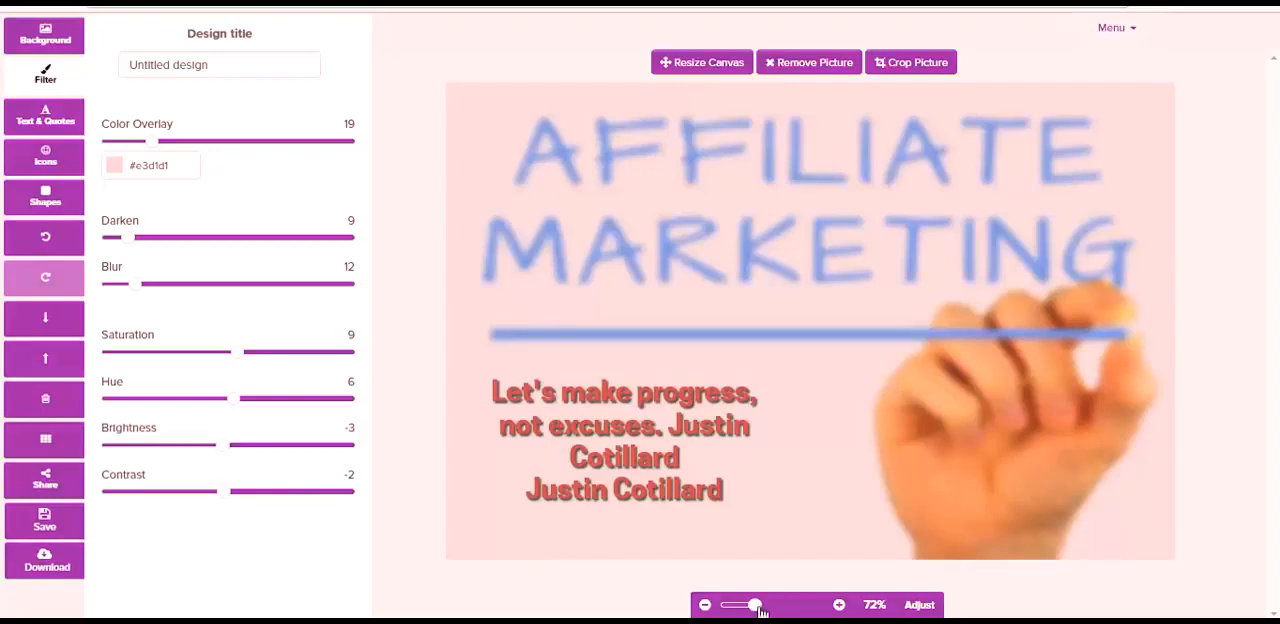
pyautogui.moveTo(758, 608)
pyautogui.mouseDown()
pyautogui.moveTo(743, 608)
pyautogui.moveTo(755, 608)
pyautogui.mouseUp()
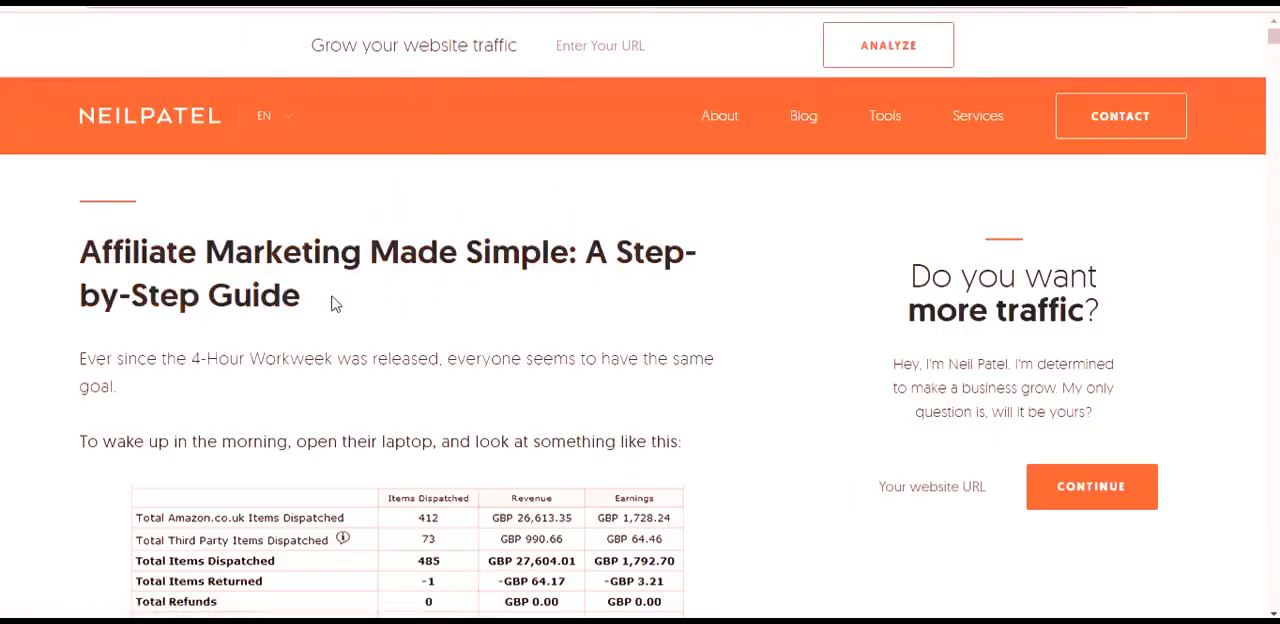
# - Send the article headline "Affiliate Marketing Made Simple: A Step-by-Step Guide" to a new Pixelmodo design and move it slightly up
pyautogui.moveTo(293, 300); pyautogui.dragTo(82, 262)
pyautogui.rightClick(82, 262)
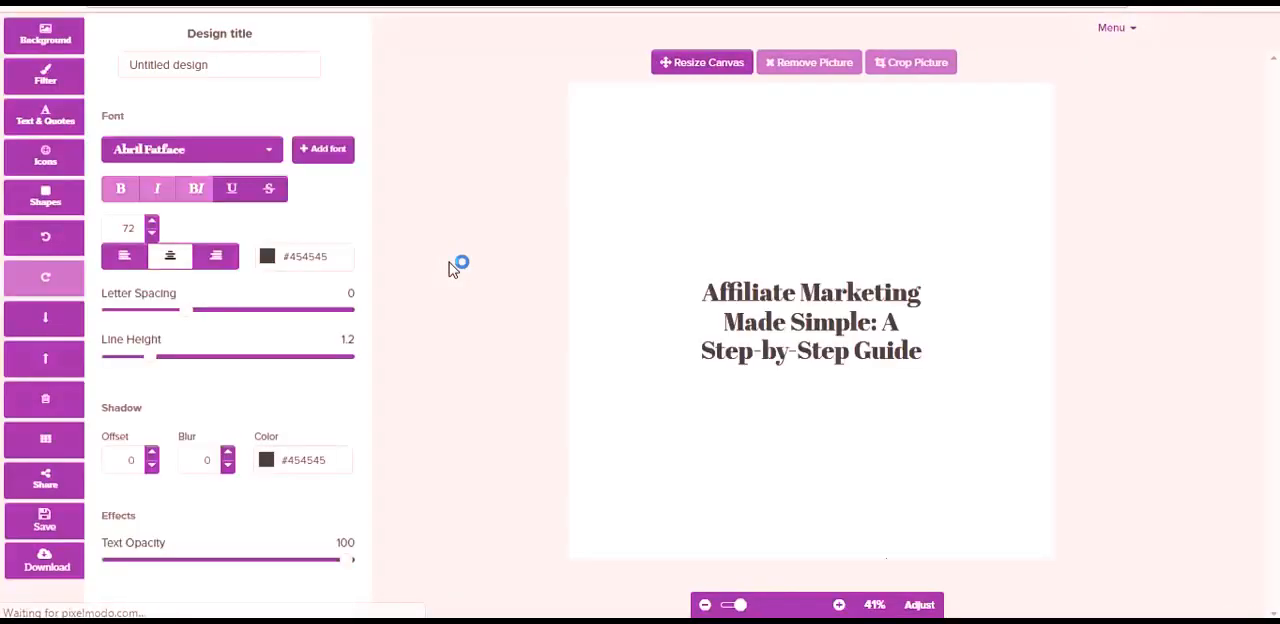
pyautogui.moveTo(843, 296)
pyautogui.mouseDown()
pyautogui.moveTo(850, 152)
pyautogui.moveTo(842, 283)
pyautogui.mouseUp()
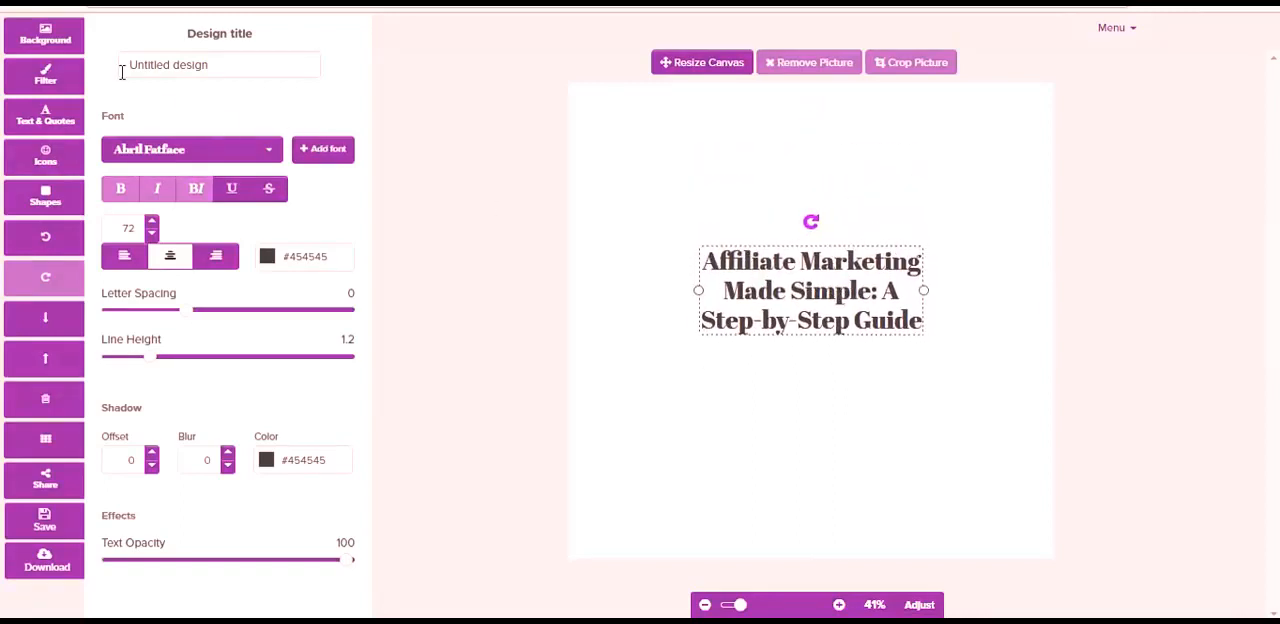
# - Search the background images for "affiliate" and set the photo of the man in a hoodie at a desk as the background
pyautogui.click(43, 50)
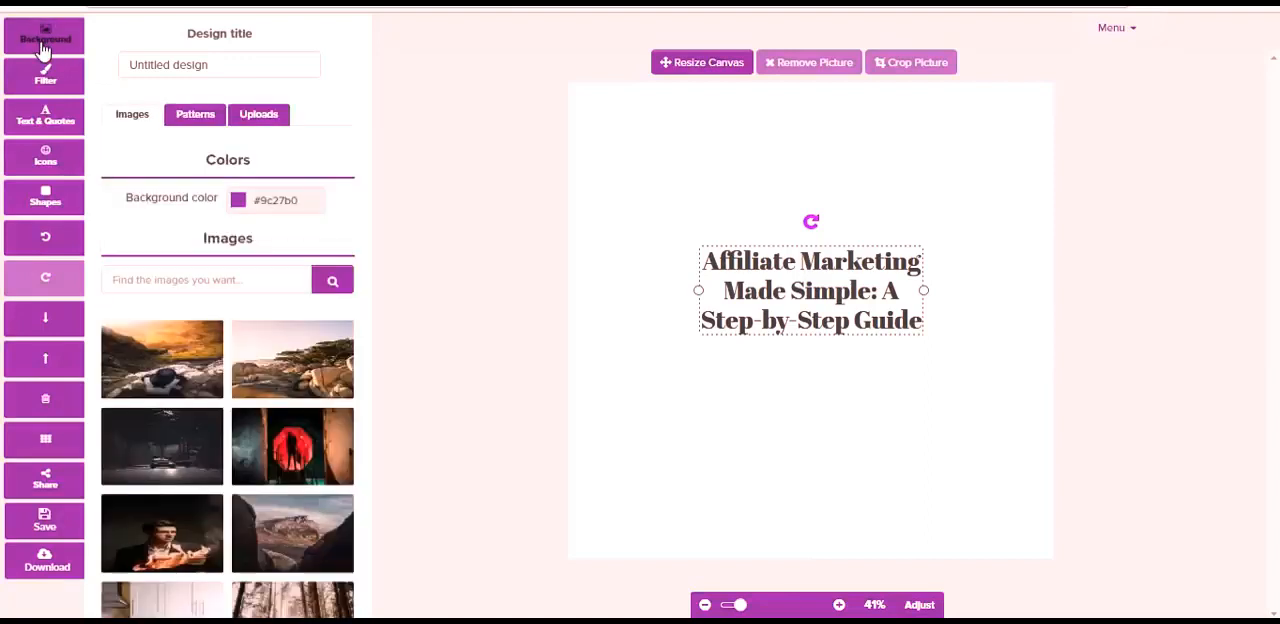
pyautogui.click(193, 280)
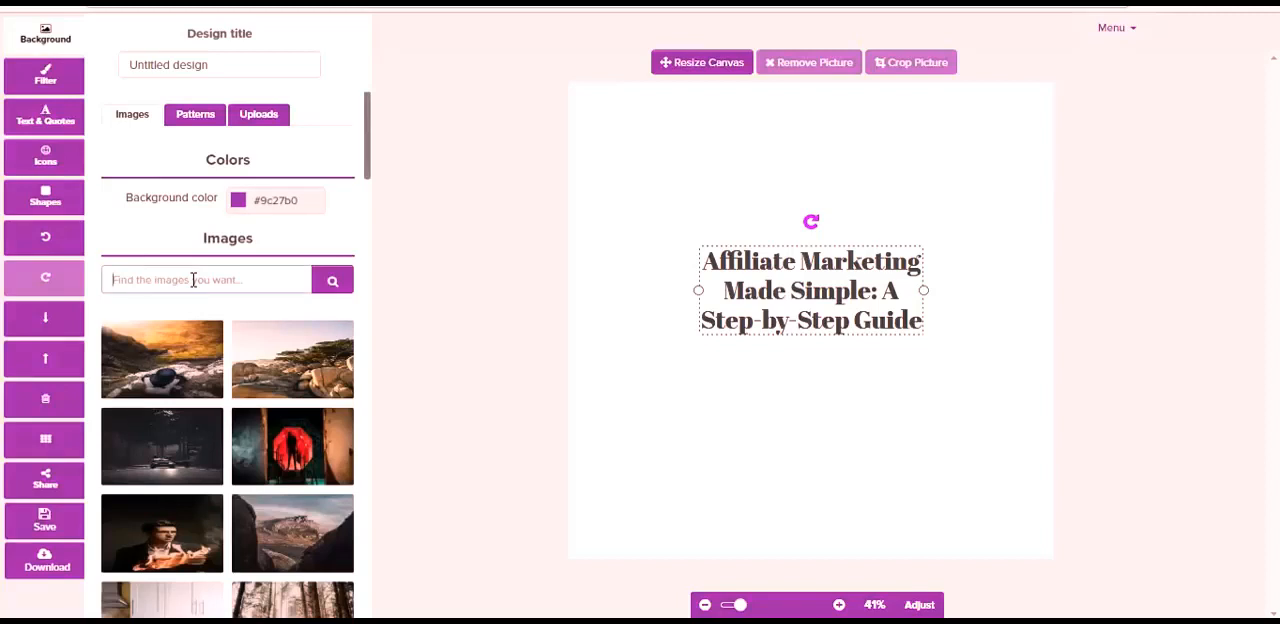
pyautogui.click(193, 280)
pyautogui.write('affiliate')
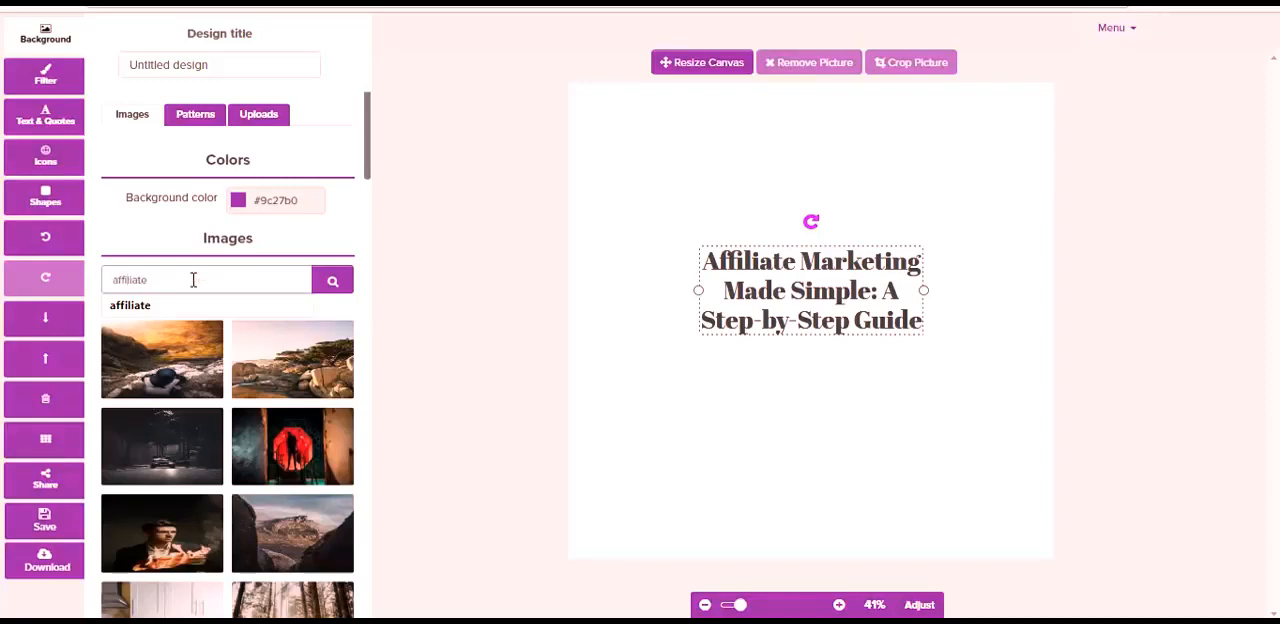
pyautogui.click(149, 306)
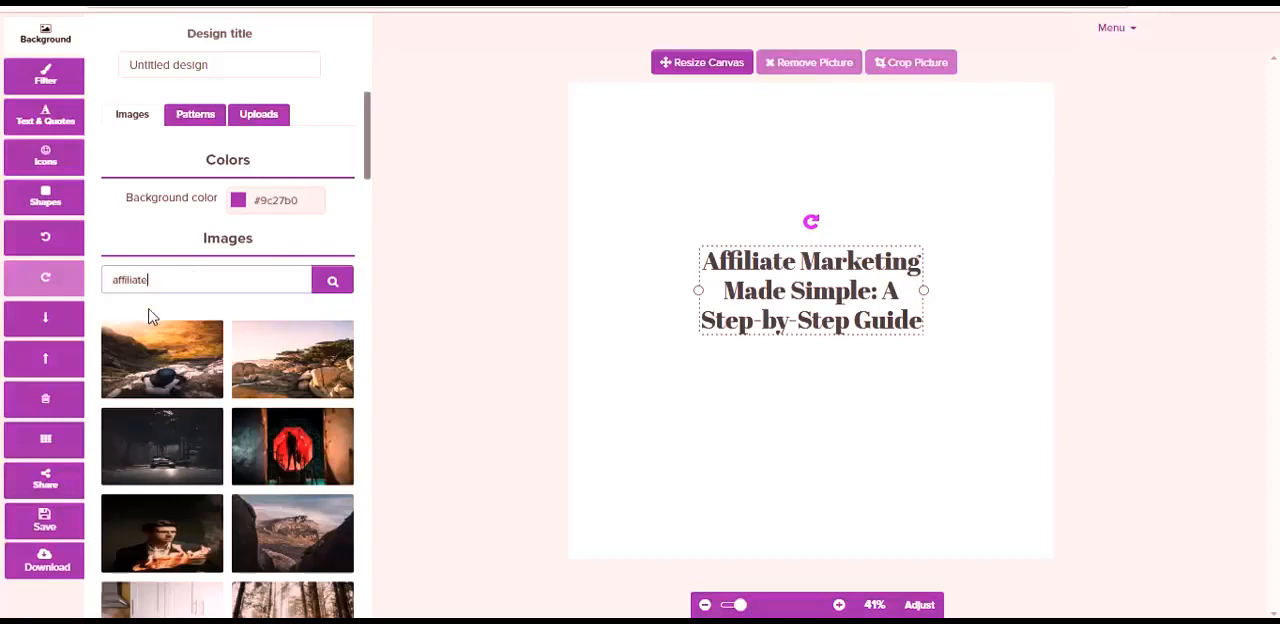
pyautogui.click(334, 284)
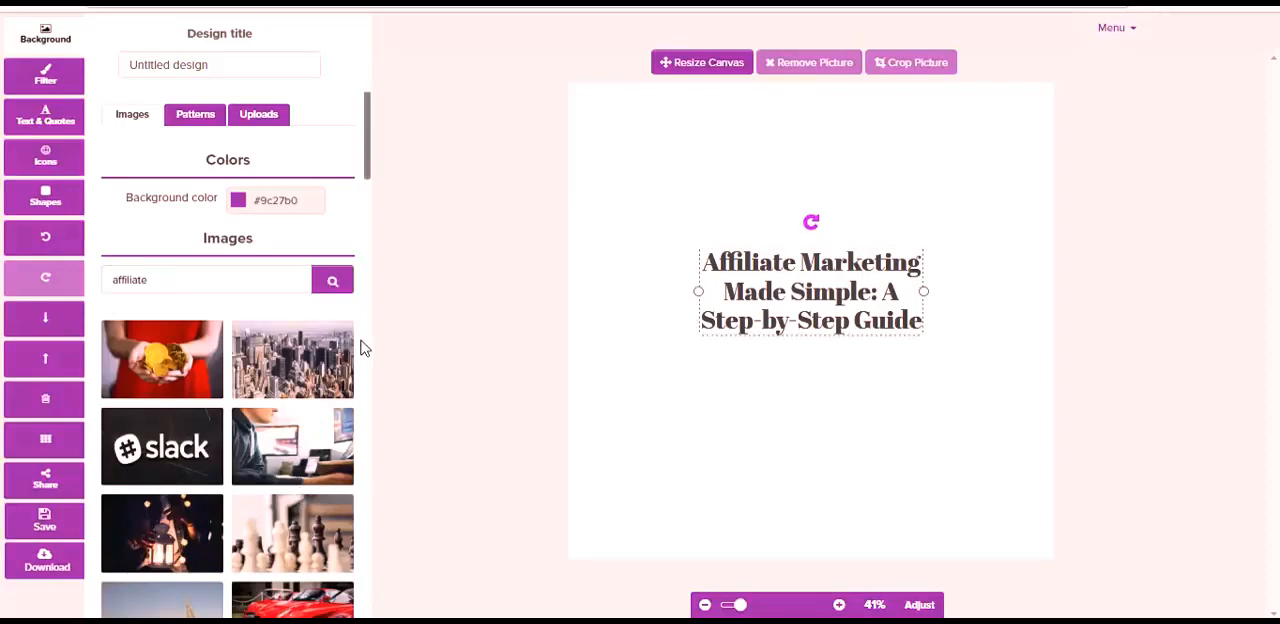
pyautogui.scroll(-1, 364, 350)
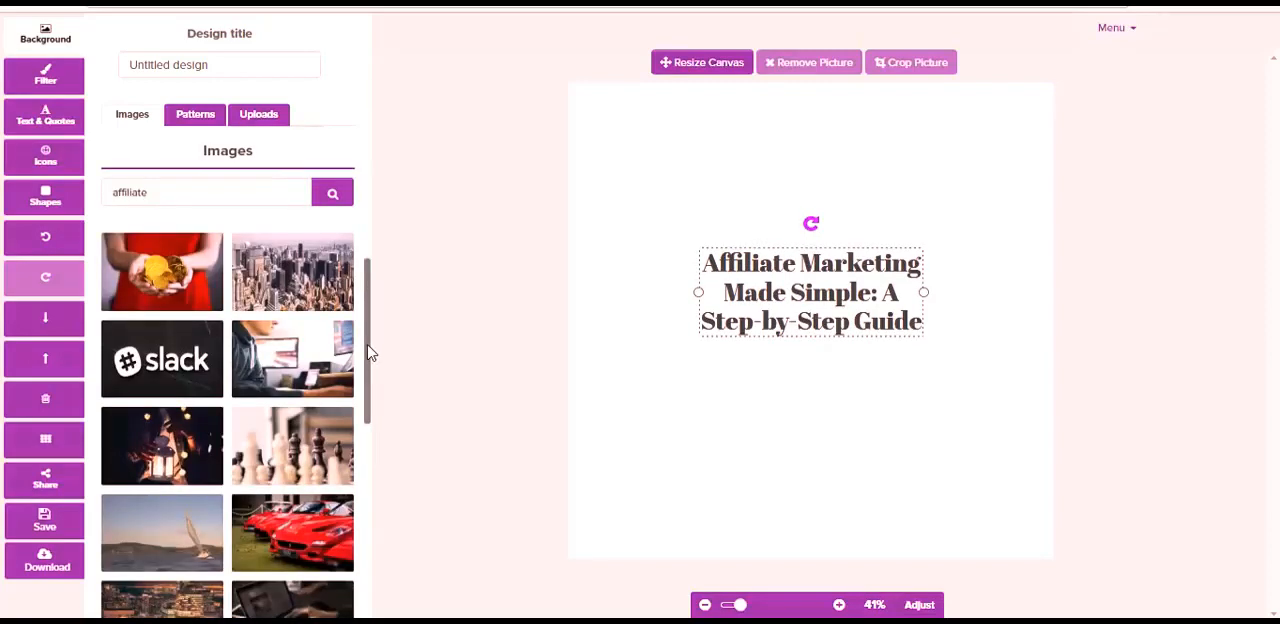
pyautogui.moveTo(368, 352); pyautogui.dragTo(371, 449)
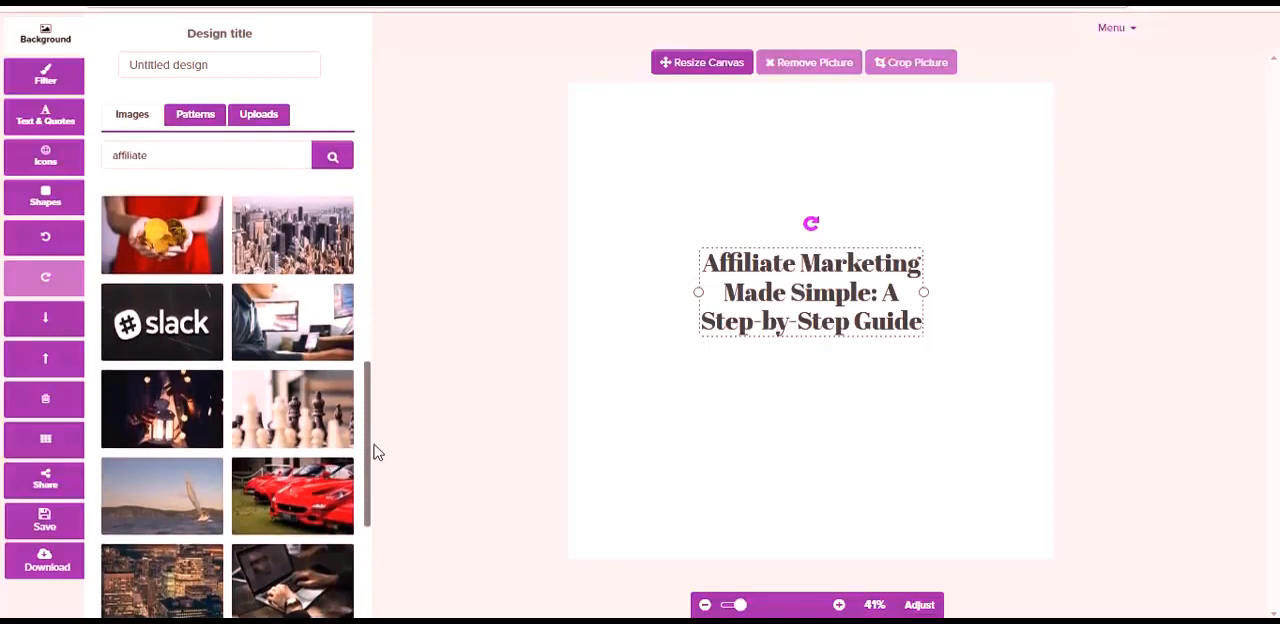
pyautogui.click(293, 320)
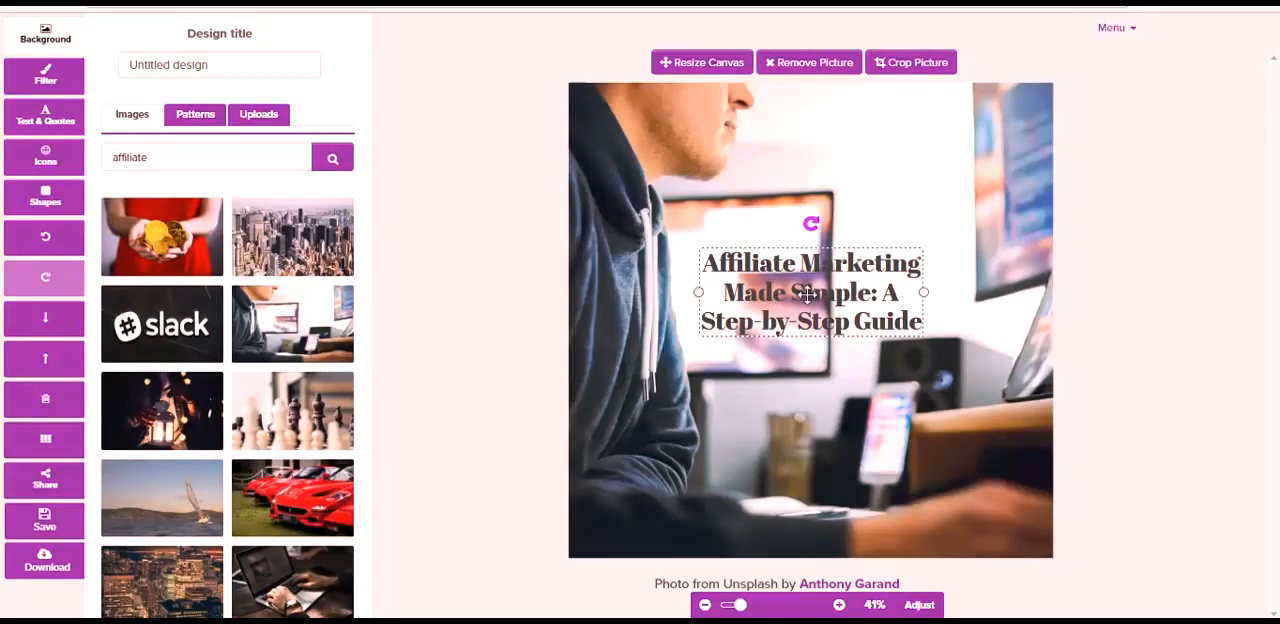
# - Move the heading slightly up and to the right over the photo, and colour its text red #d8334a
pyautogui.moveTo(808, 292); pyautogui.dragTo(818, 262)
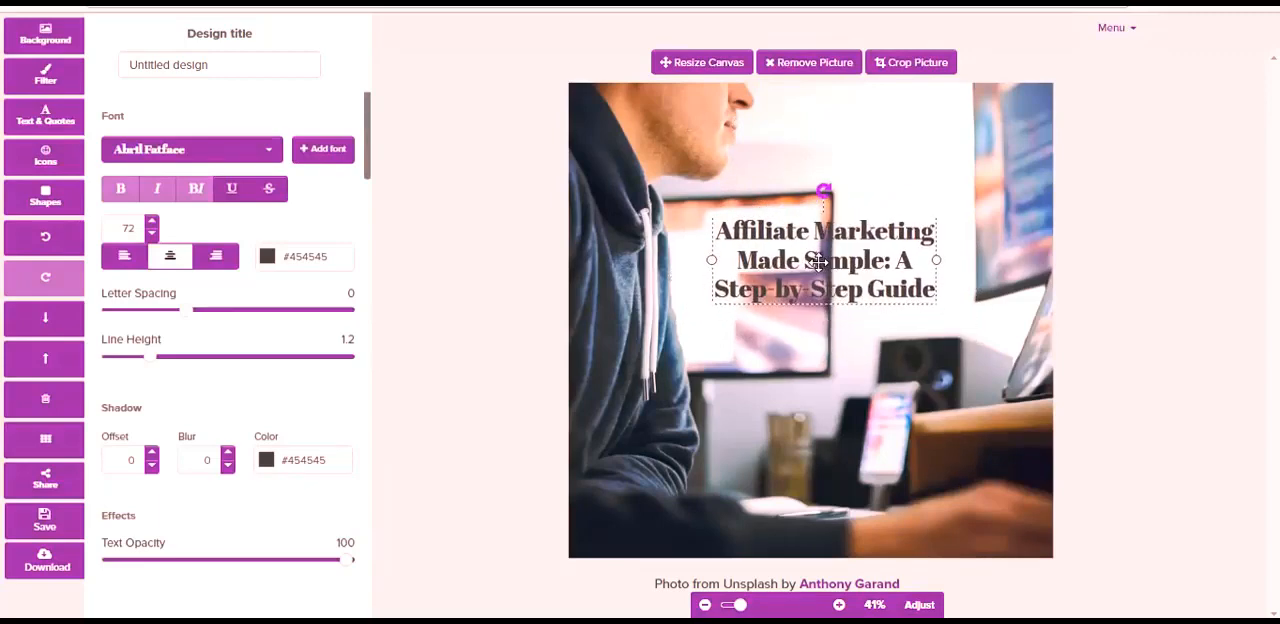
pyautogui.click(267, 258)
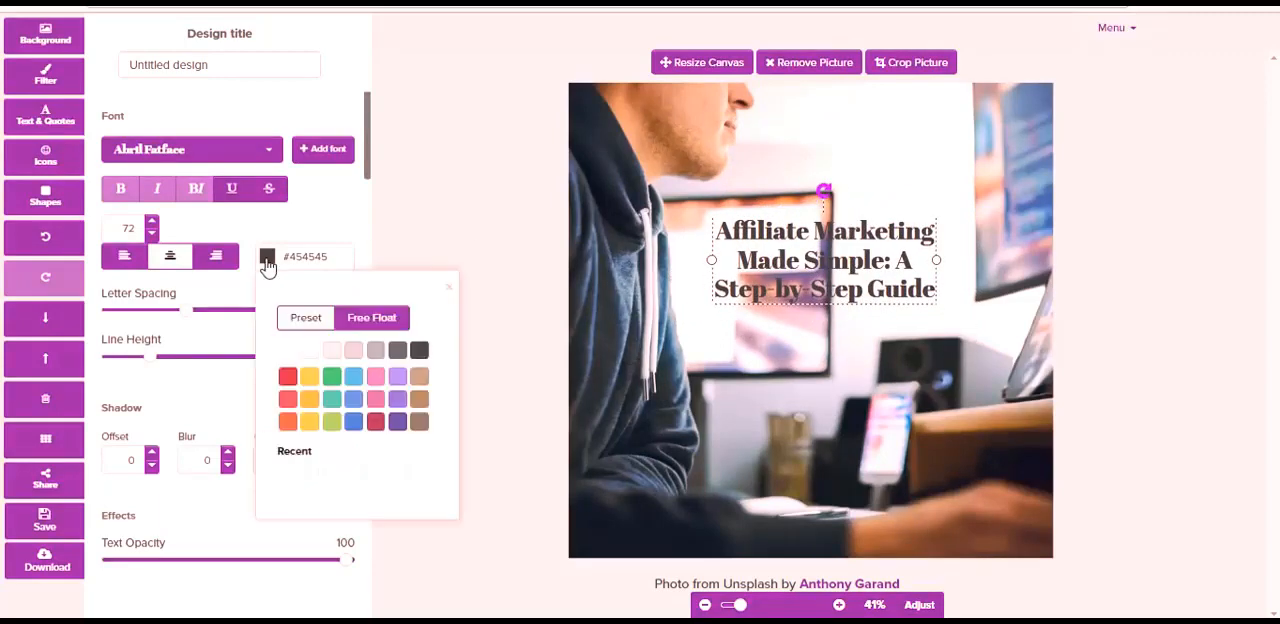
pyautogui.click(287, 376)
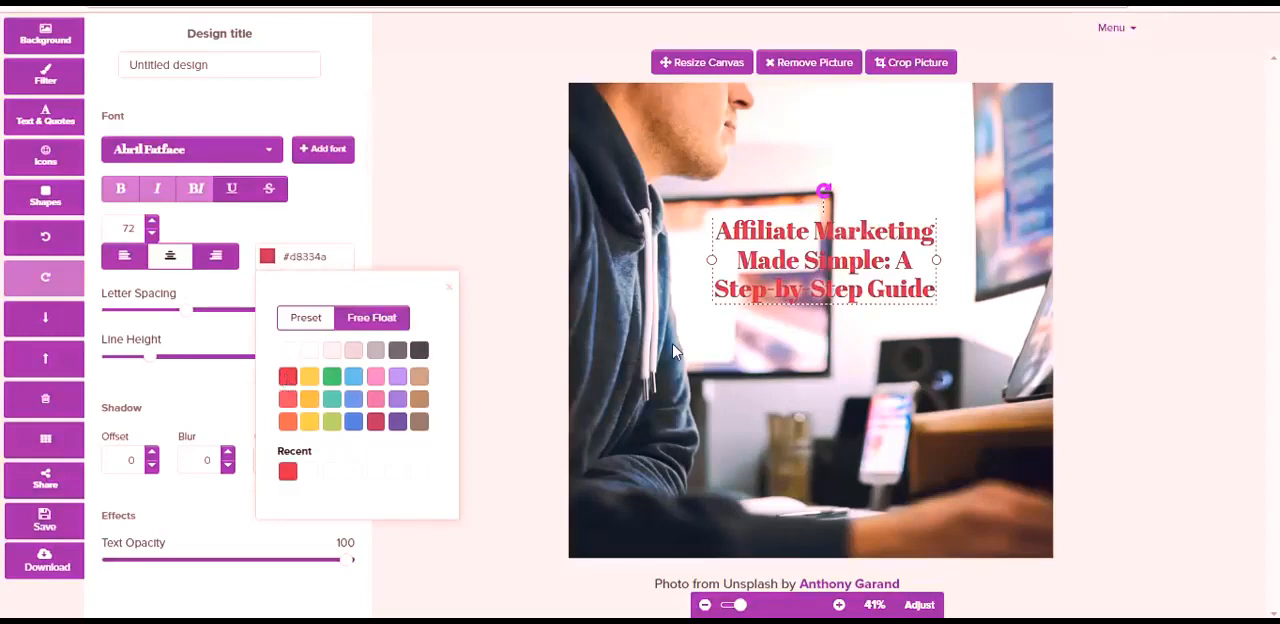
pyautogui.click(716, 352)
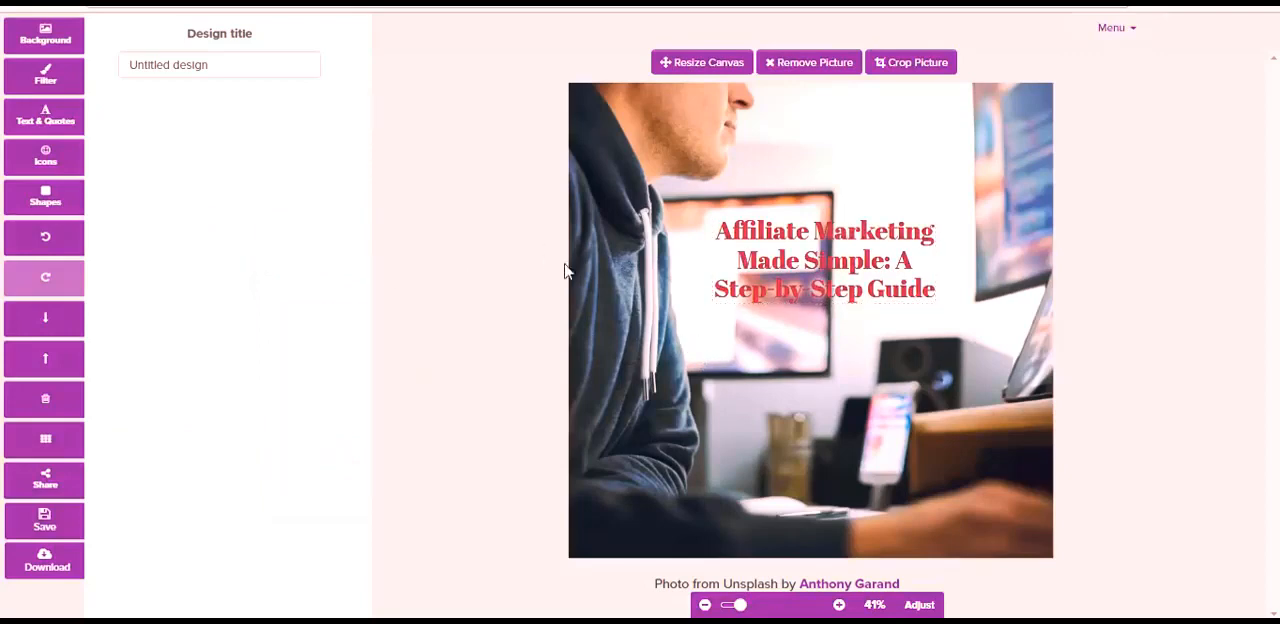
# - Apply a black colour overlay of 20 and a Darken filter of 24 to the background photo, and add some blur
pyautogui.click(47, 88)
pyautogui.moveTo(110, 155); pyautogui.dragTo(158, 155)
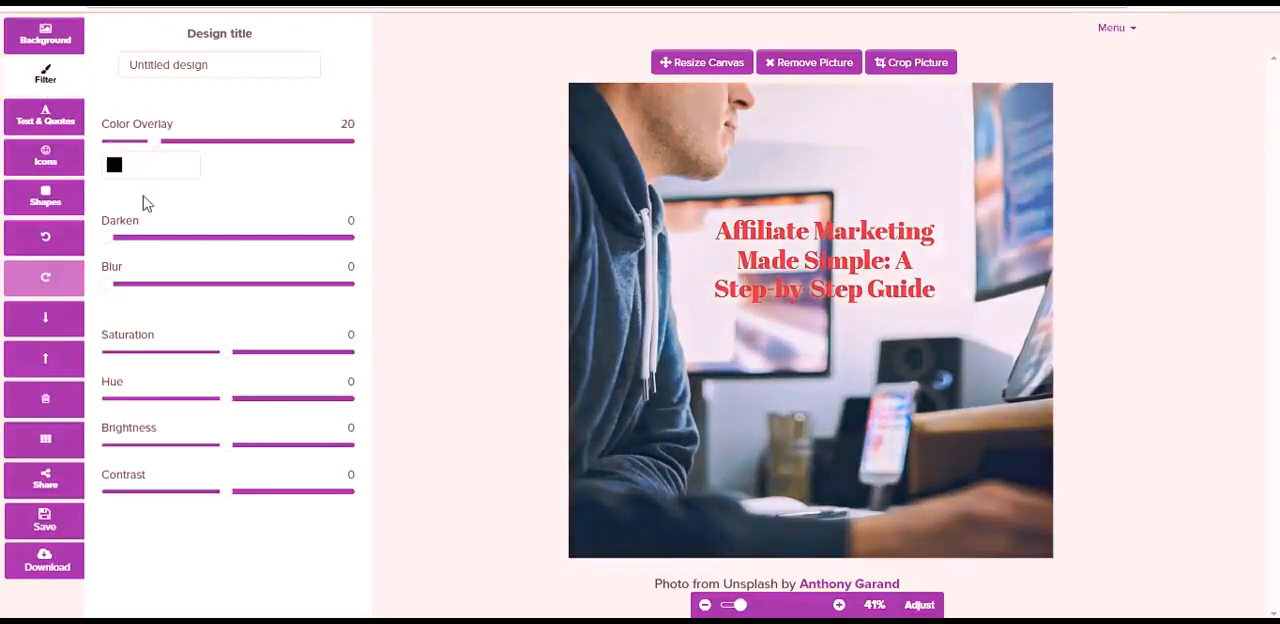
pyautogui.moveTo(109, 245); pyautogui.dragTo(168, 249)
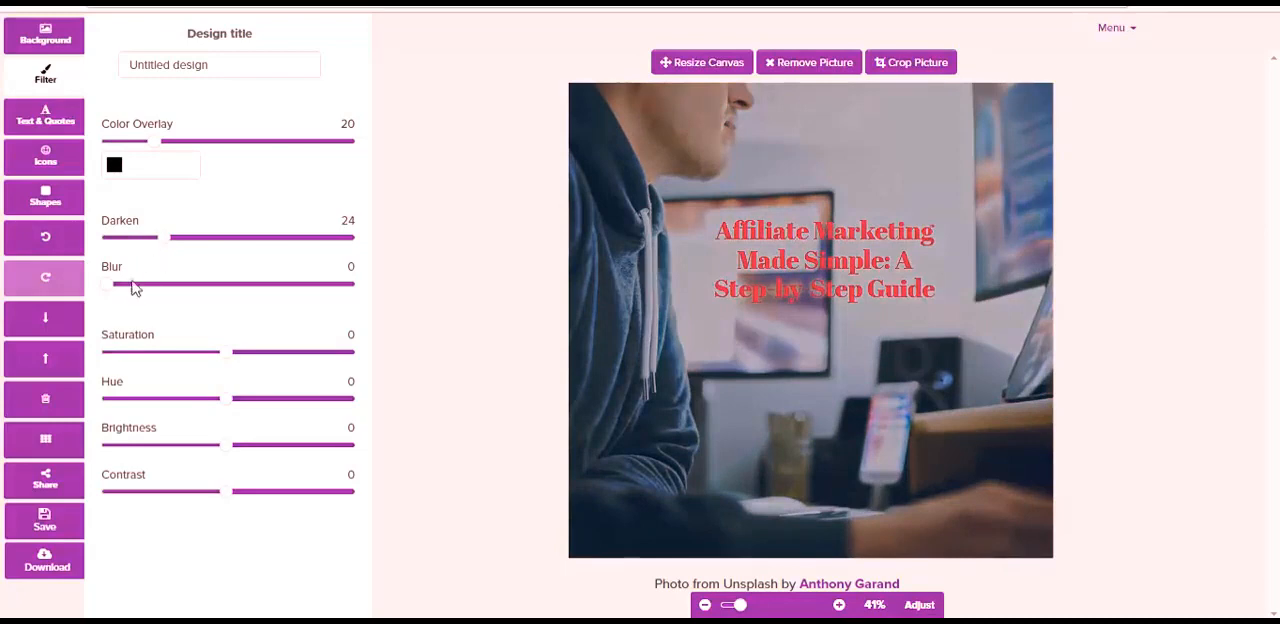
pyautogui.moveTo(109, 289); pyautogui.dragTo(167, 290)
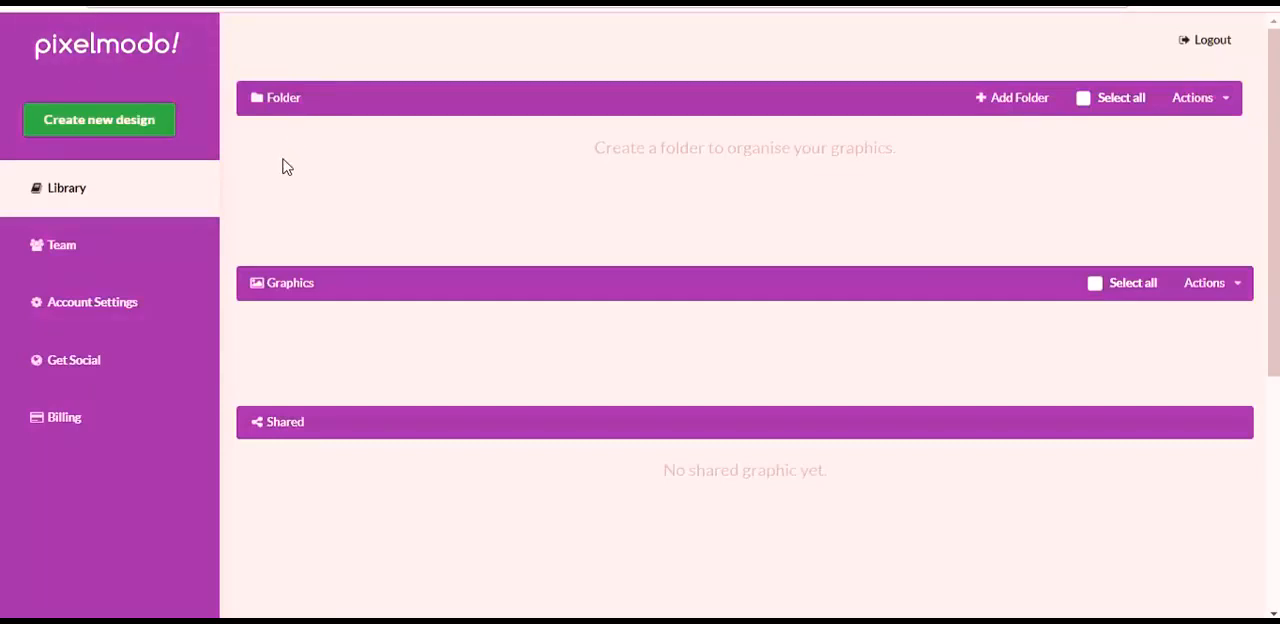
# - Create a new Facebook Post design (1200px x 900px) from the "Cyber Monday Skincare sales" template
pyautogui.click(109, 123)
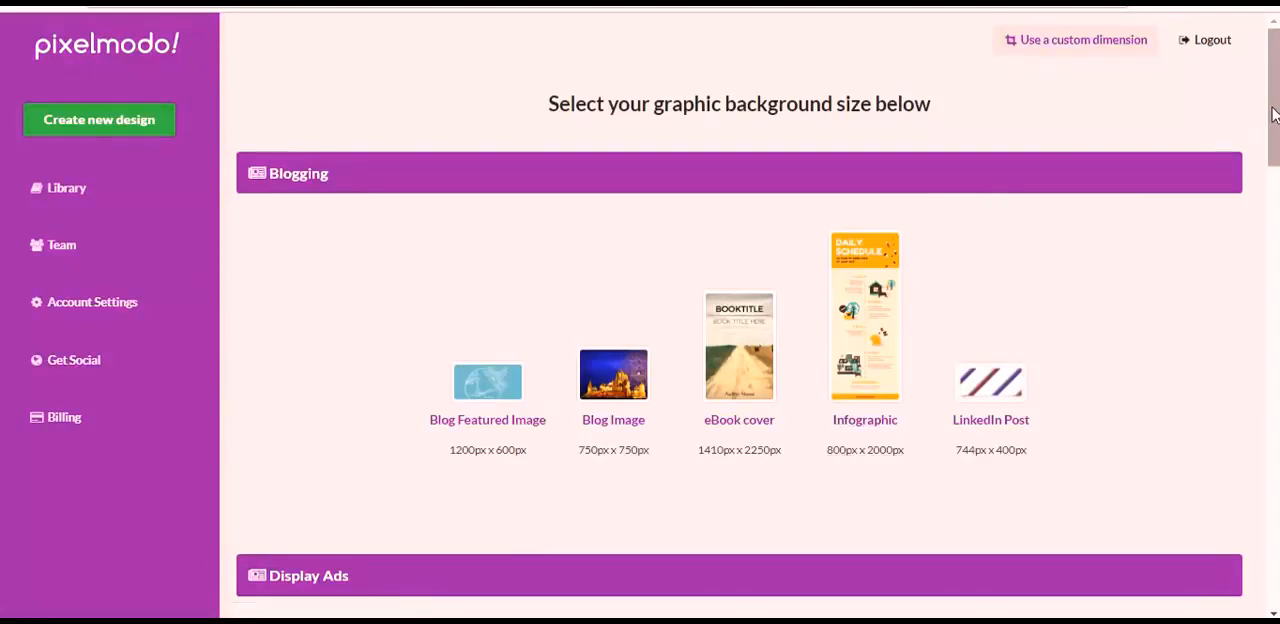
pyautogui.moveTo(1273, 115); pyautogui.dragTo(1273, 465)
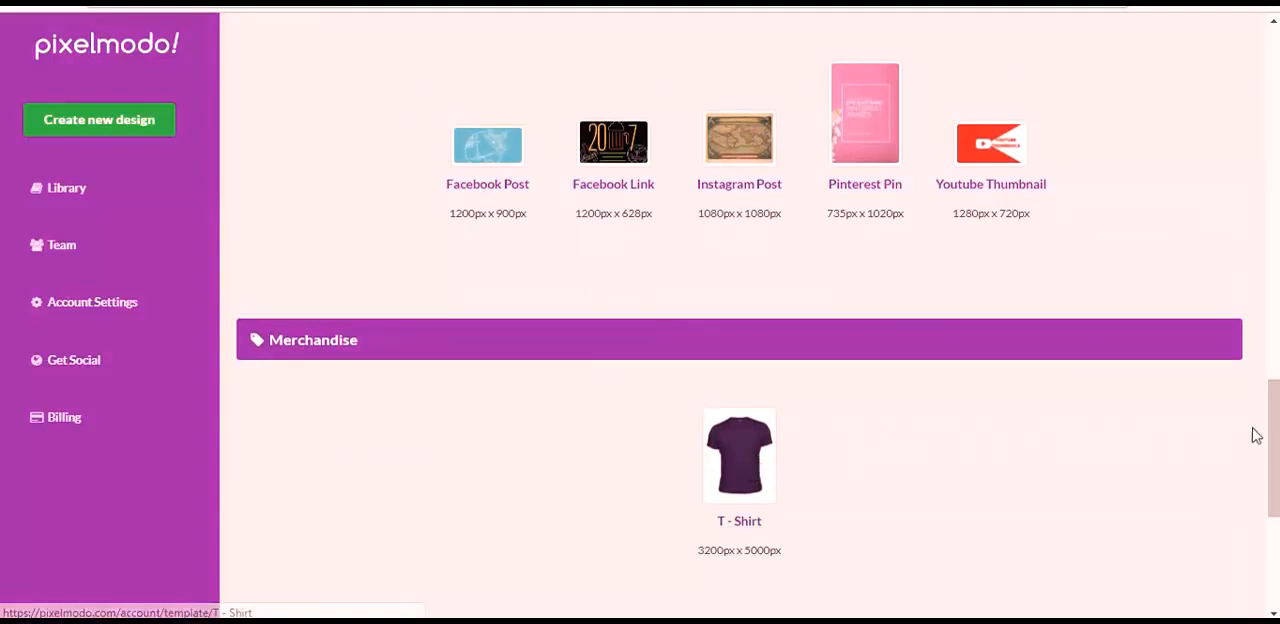
pyautogui.moveTo(1273, 441); pyautogui.dragTo(1275, 421)
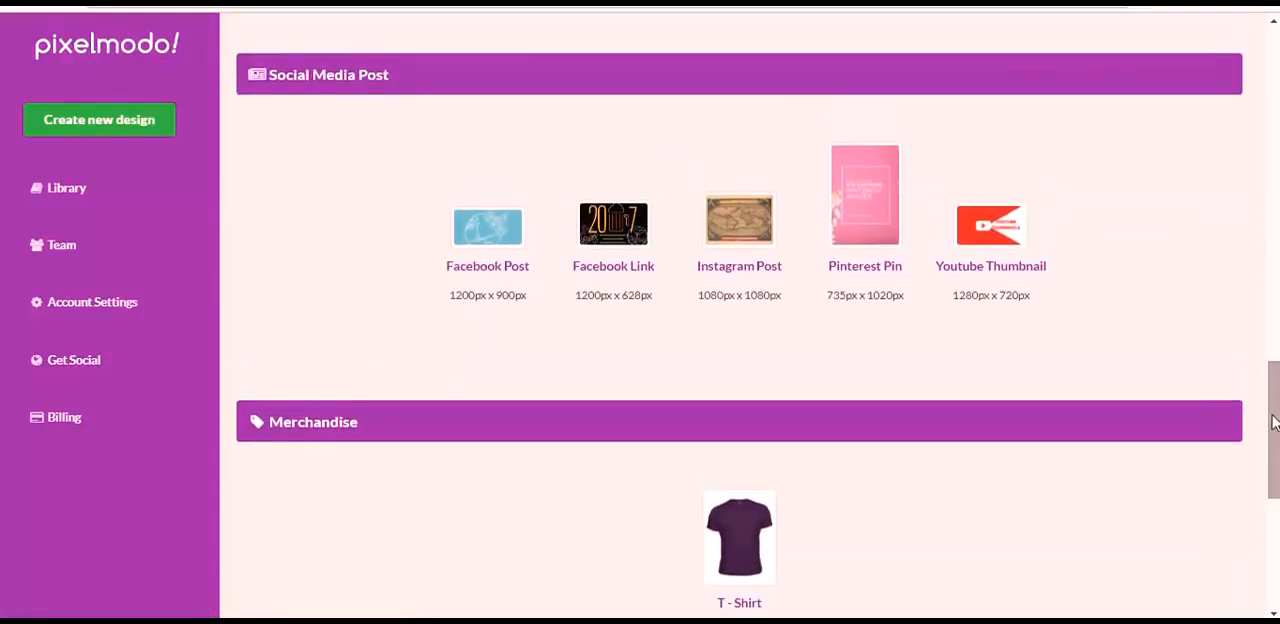
pyautogui.click(488, 245)
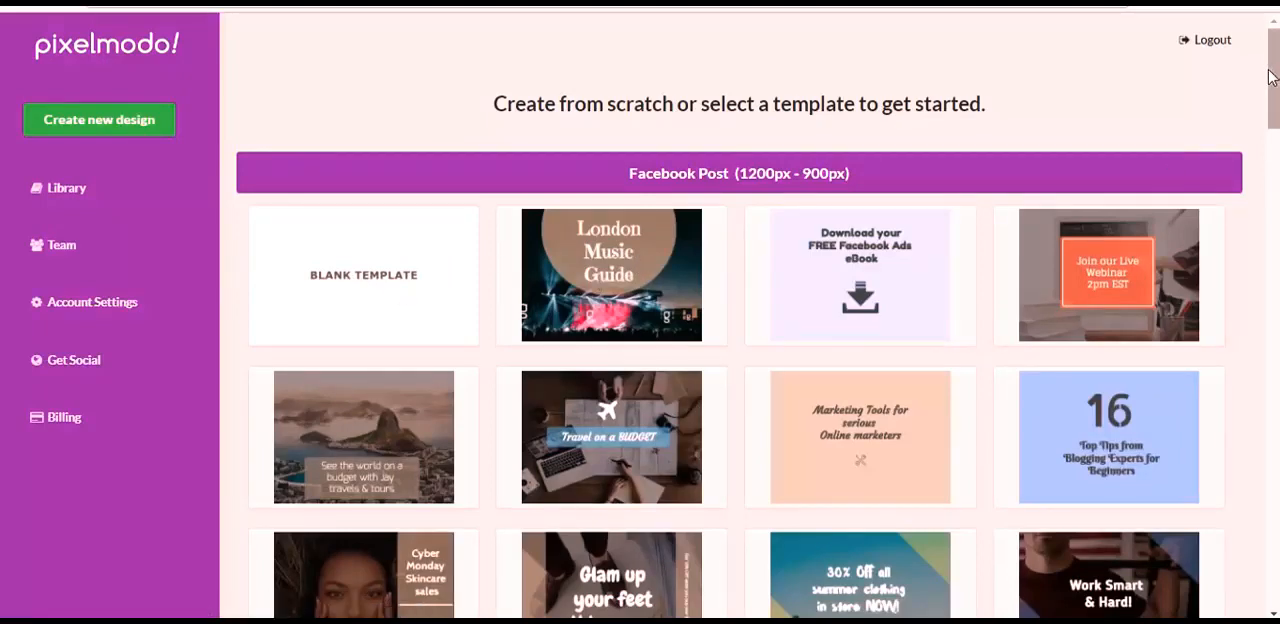
pyautogui.moveTo(1270, 78); pyautogui.dragTo(1272, 111)
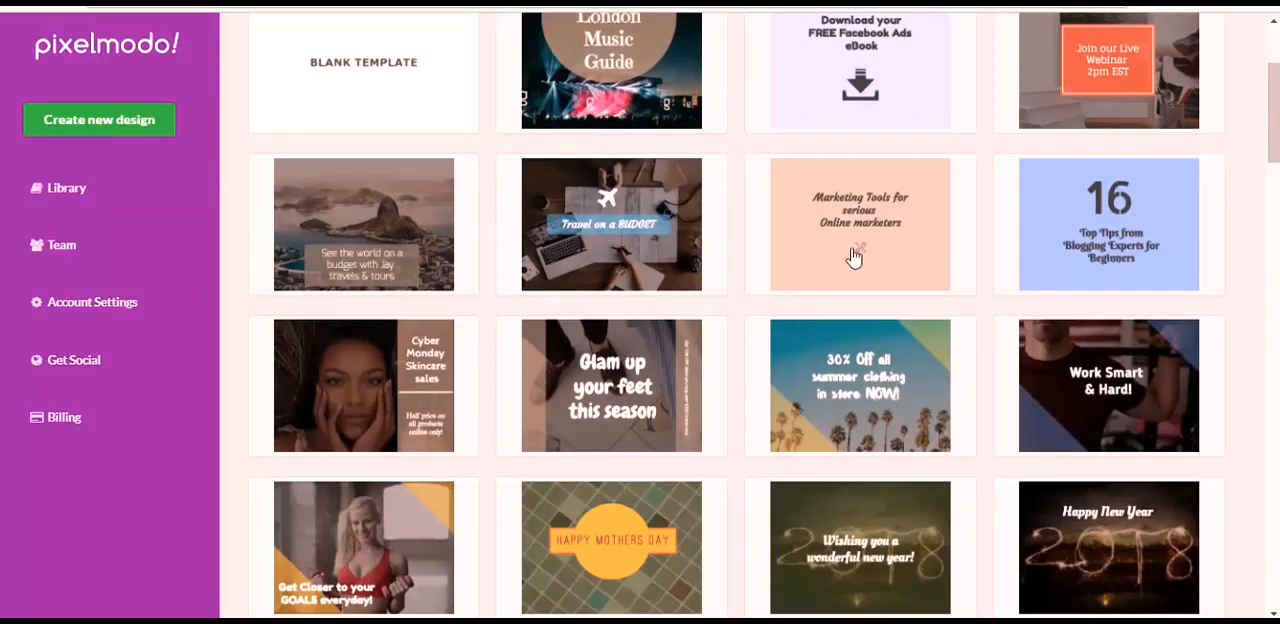
pyautogui.click(344, 405)
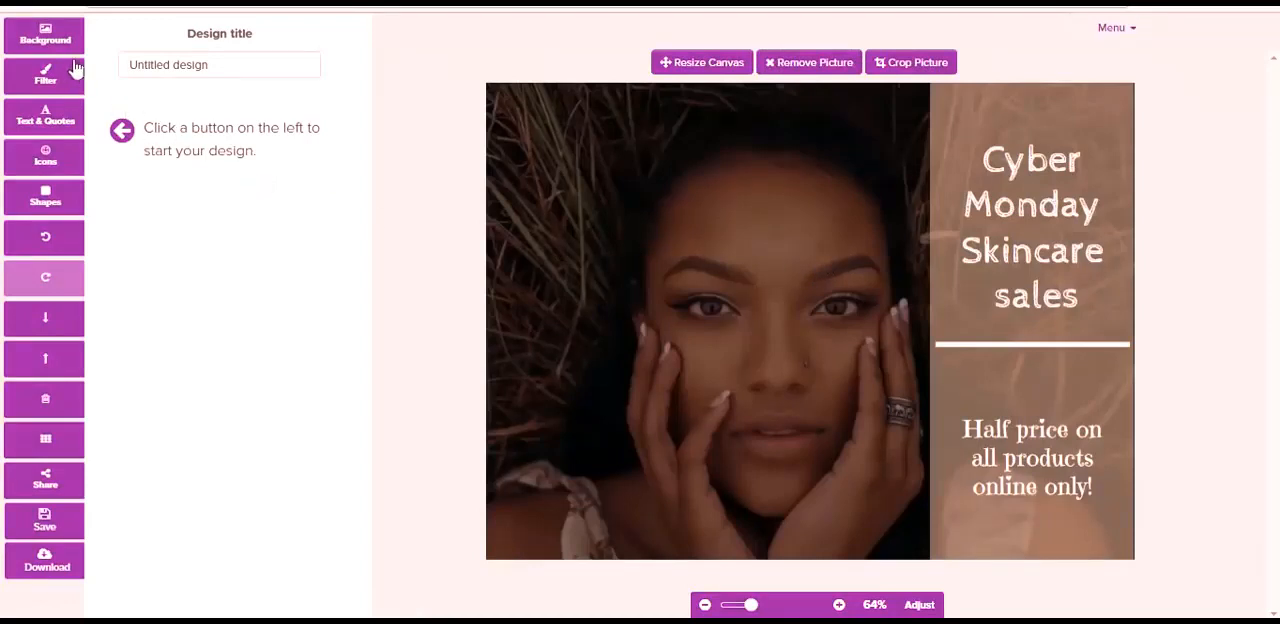
# - Add the quote beginning "But life was something more" and place it over the upper left area of the photo
pyautogui.click(44, 40)
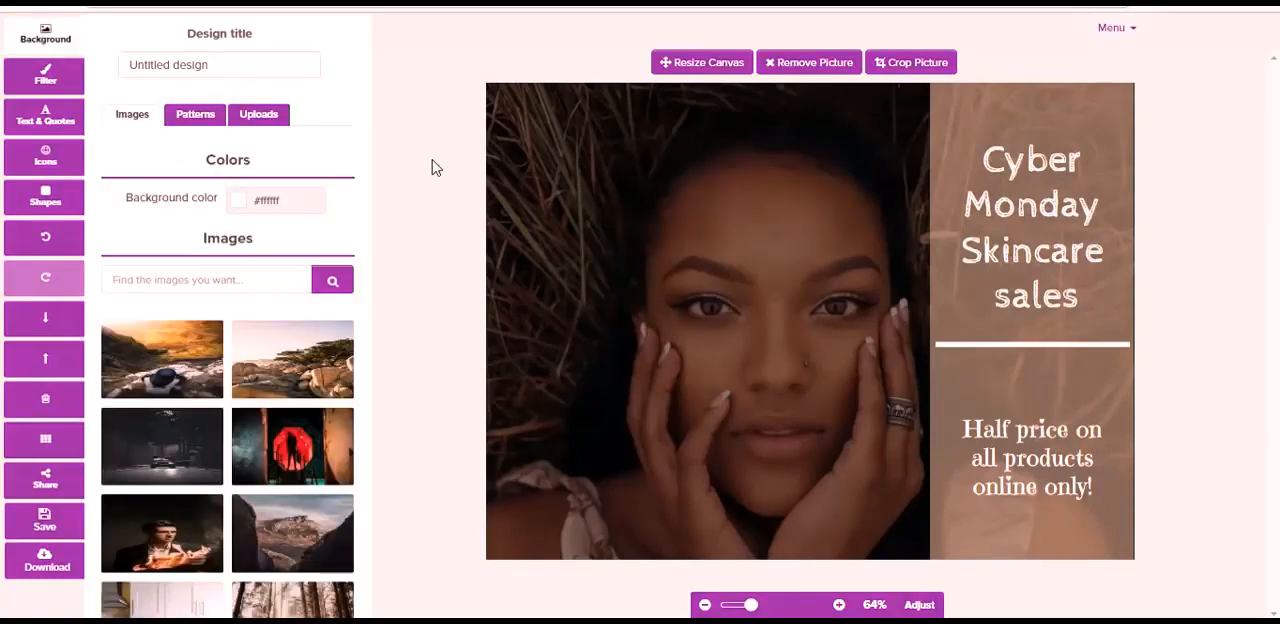
pyautogui.click(44, 120)
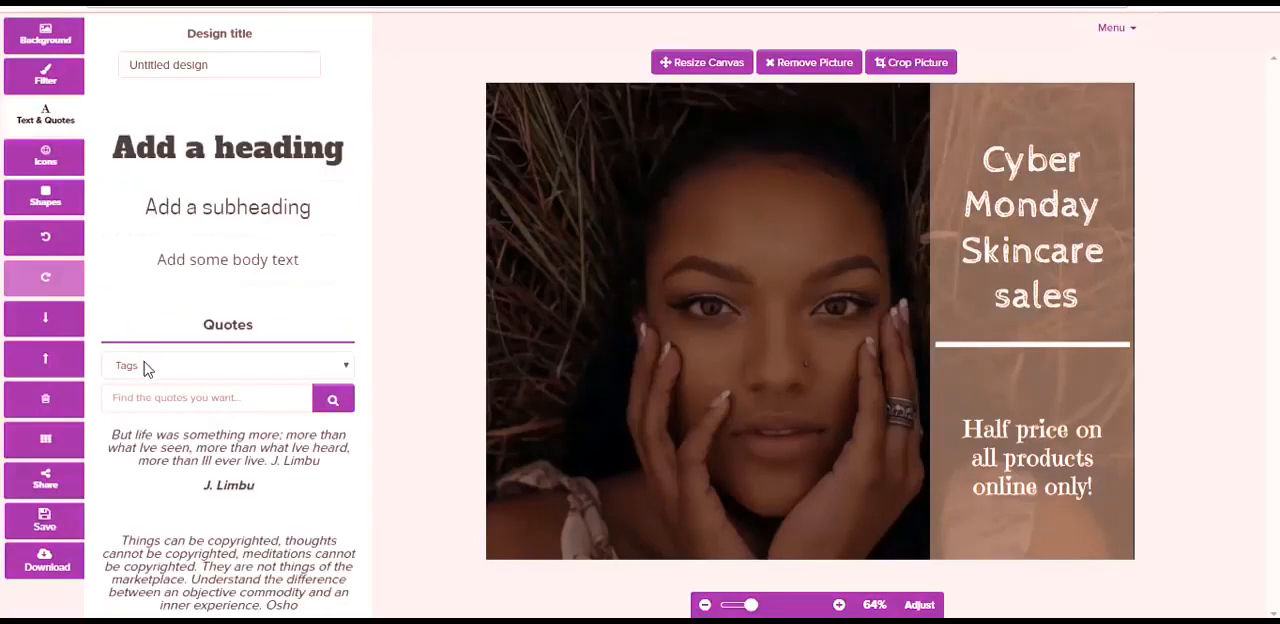
pyautogui.click(229, 455)
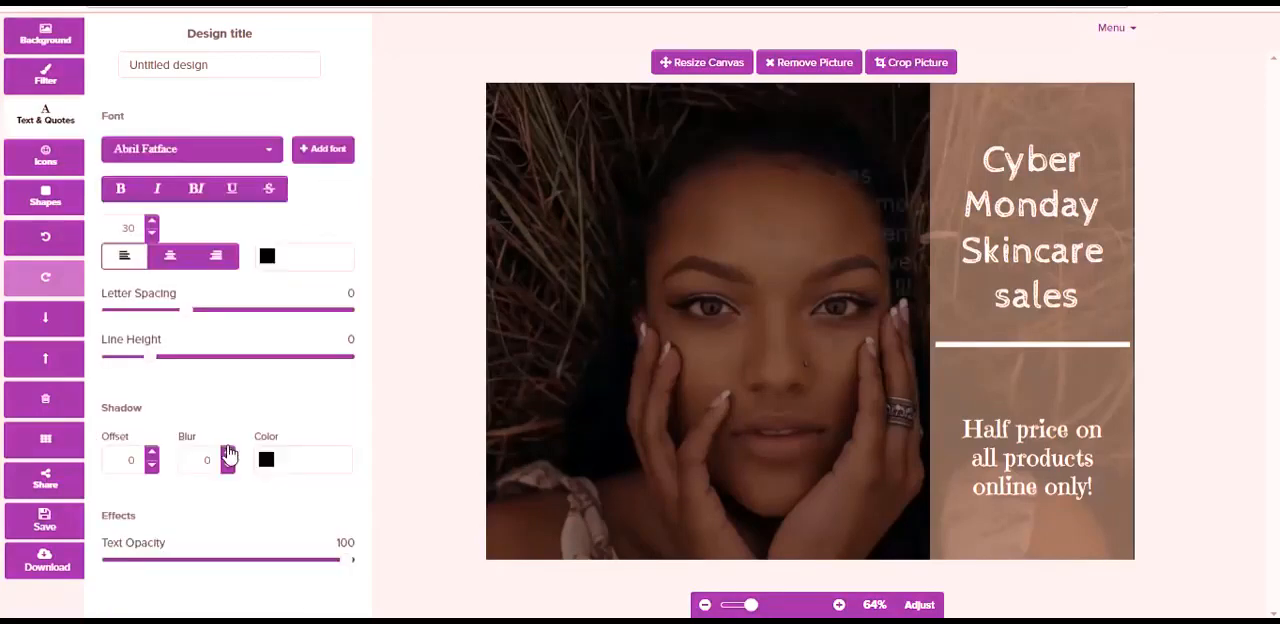
pyautogui.moveTo(714, 285); pyautogui.dragTo(575, 196)
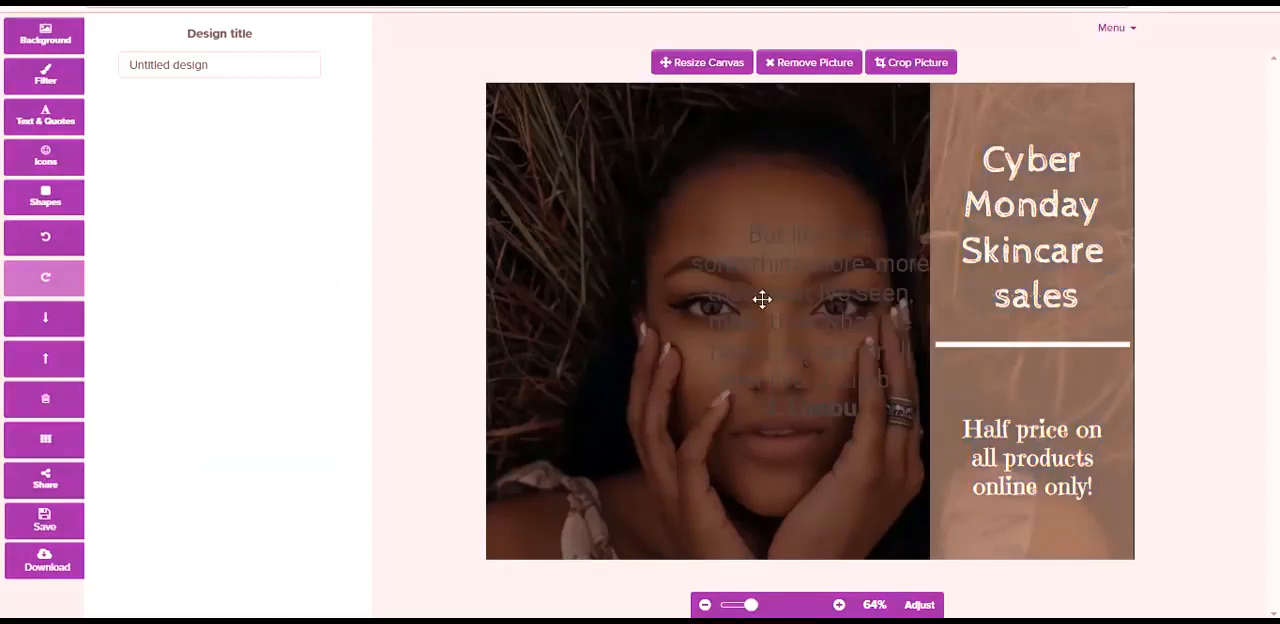
pyautogui.moveTo(762, 299); pyautogui.dragTo(572, 190)
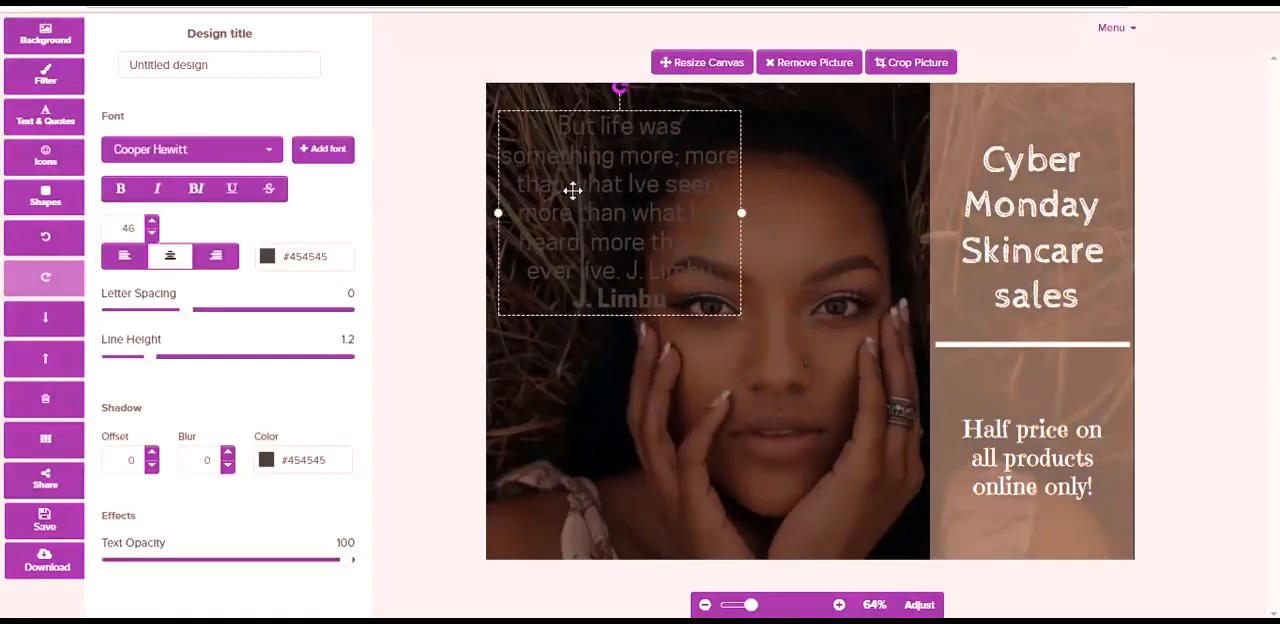
# - Colour the quote text white #ffffff
pyautogui.click(268, 258)
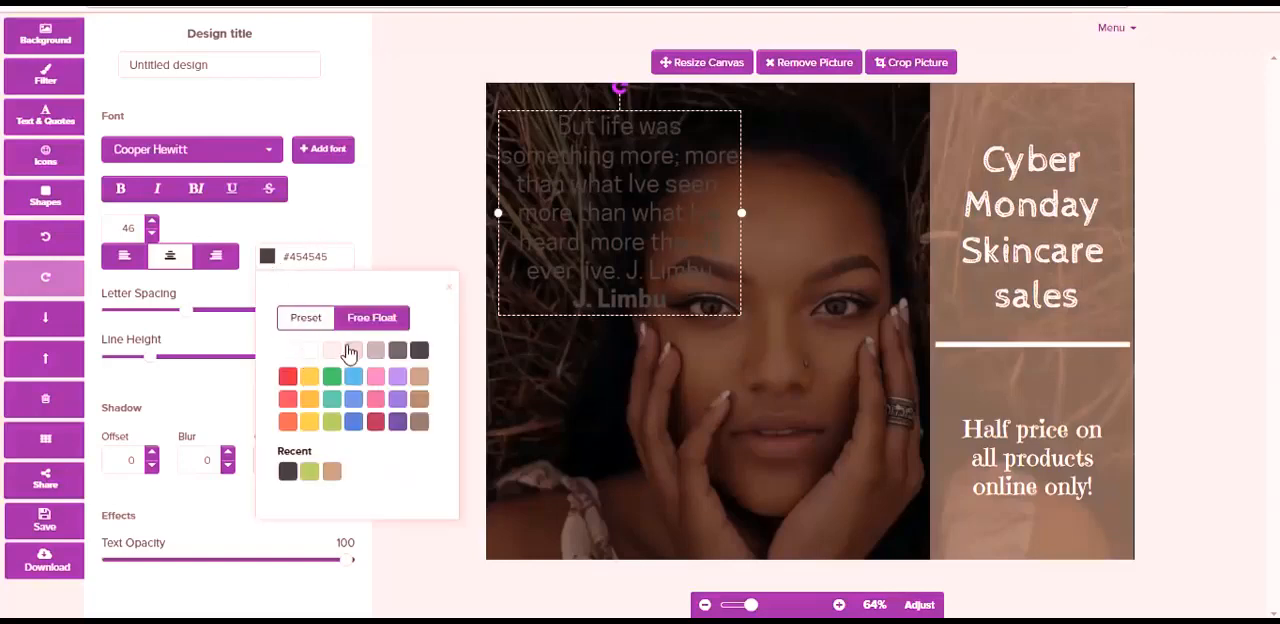
pyautogui.click(286, 352)
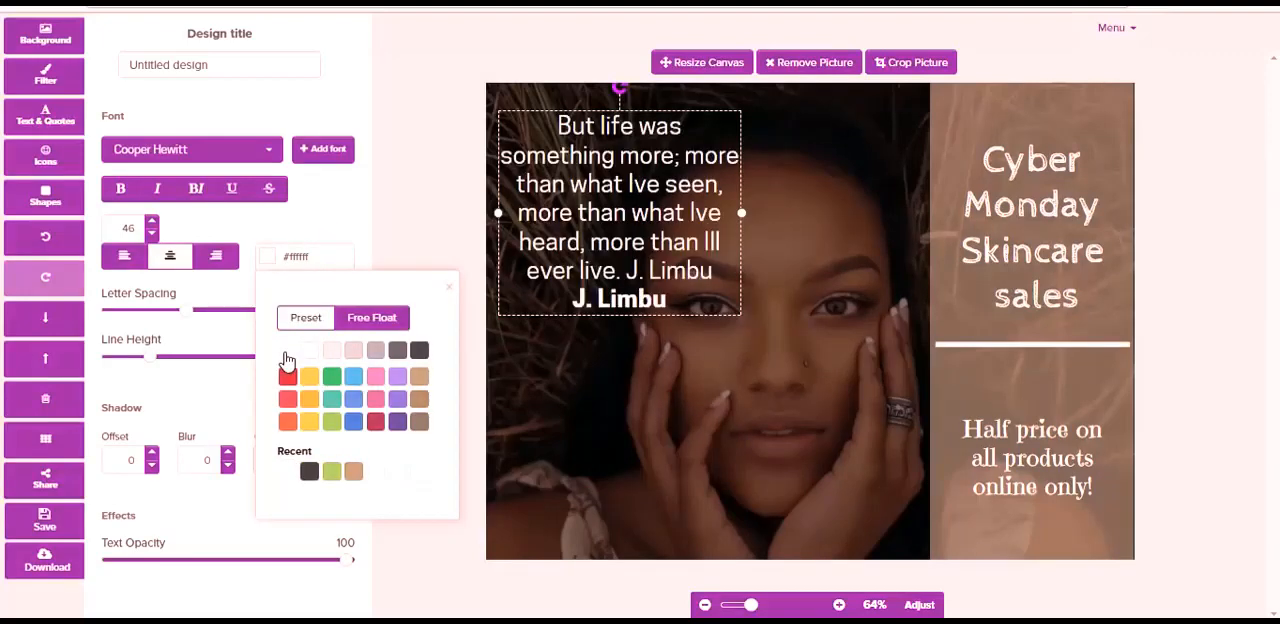
pyautogui.click(607, 378)
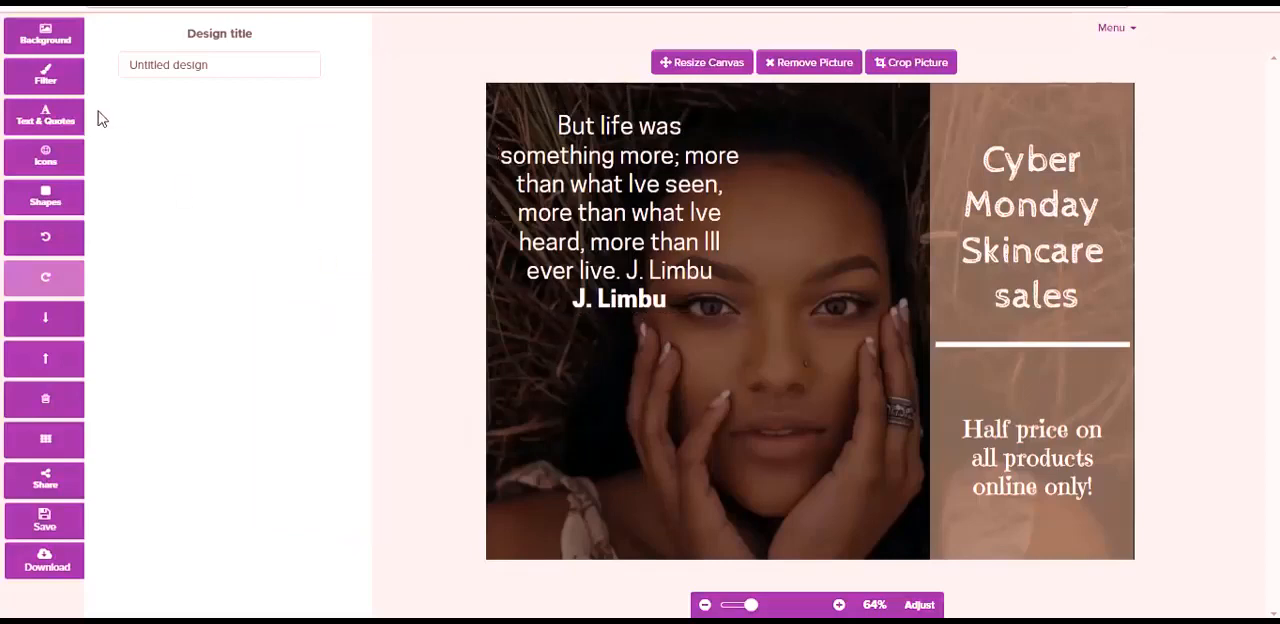
# - Apply a yellow #ffce54 colour overlay of 31 to the background photo
pyautogui.click(52, 88)
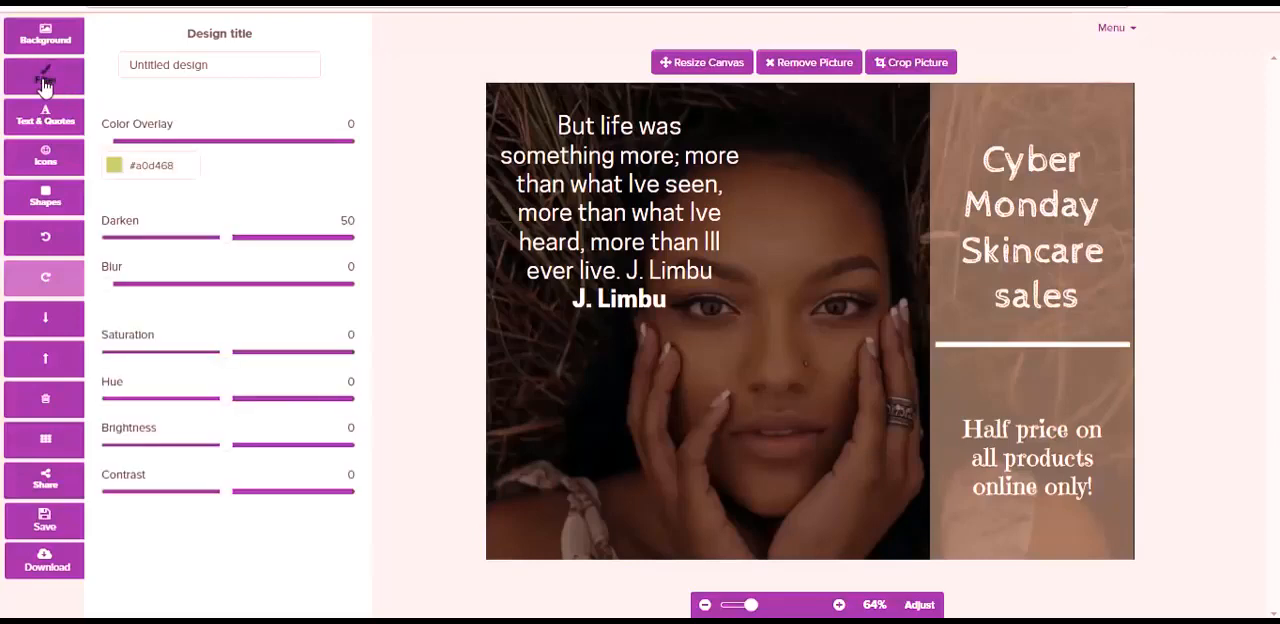
pyautogui.moveTo(116, 151)
pyautogui.mouseDown()
pyautogui.moveTo(178, 152)
pyautogui.moveTo(136, 162)
pyautogui.mouseUp()
pyautogui.click(115, 168)
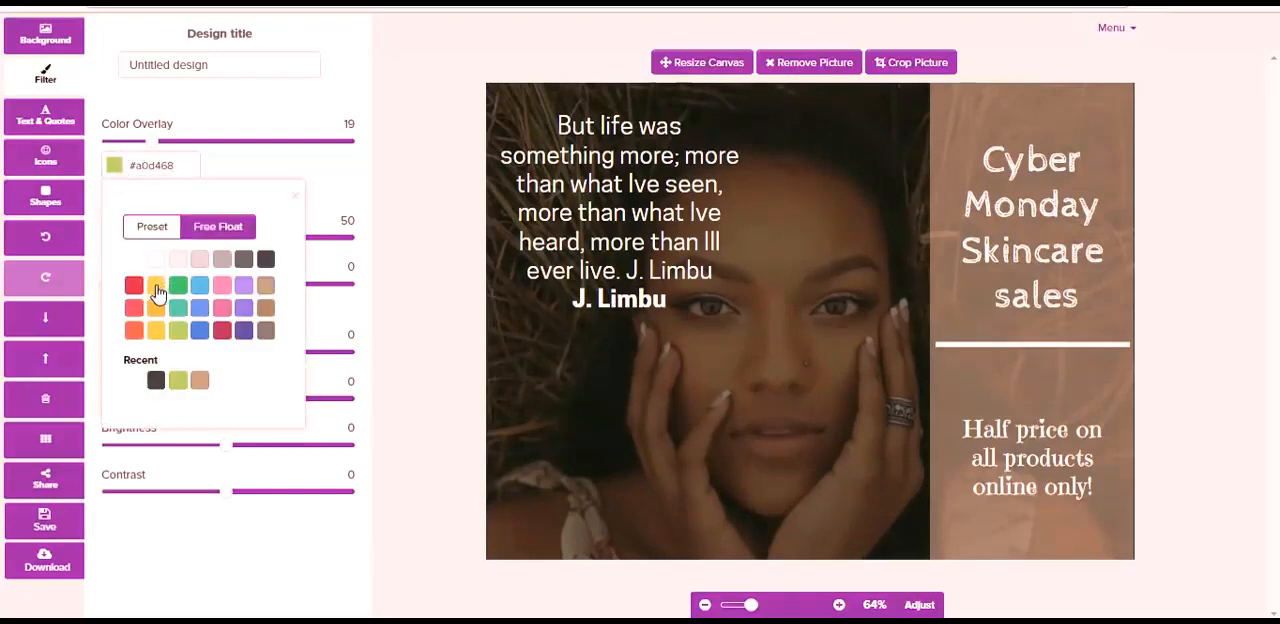
pyautogui.click(156, 287)
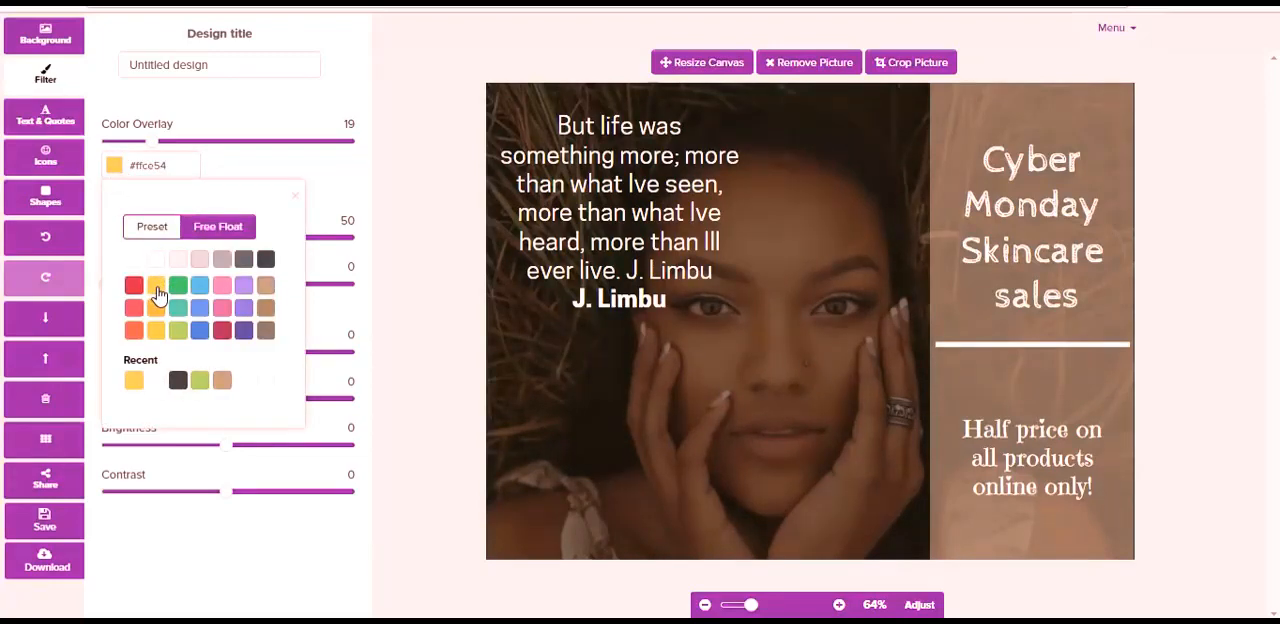
pyautogui.moveTo(166, 150); pyautogui.dragTo(185, 150)
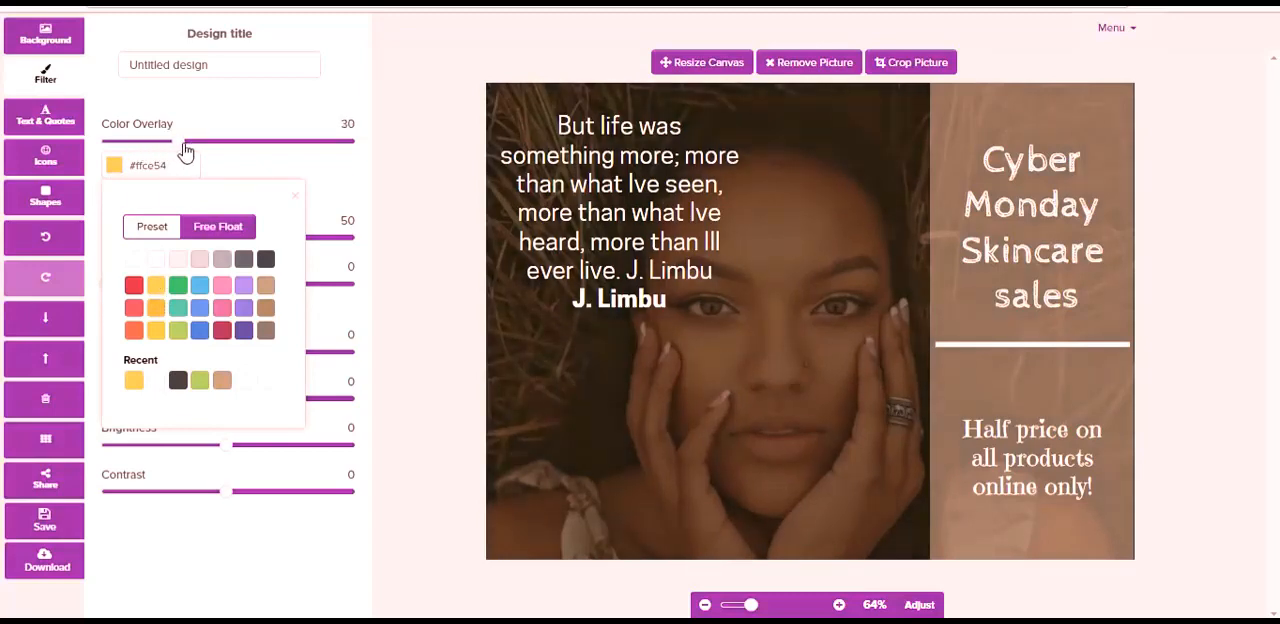
pyautogui.click(257, 110)
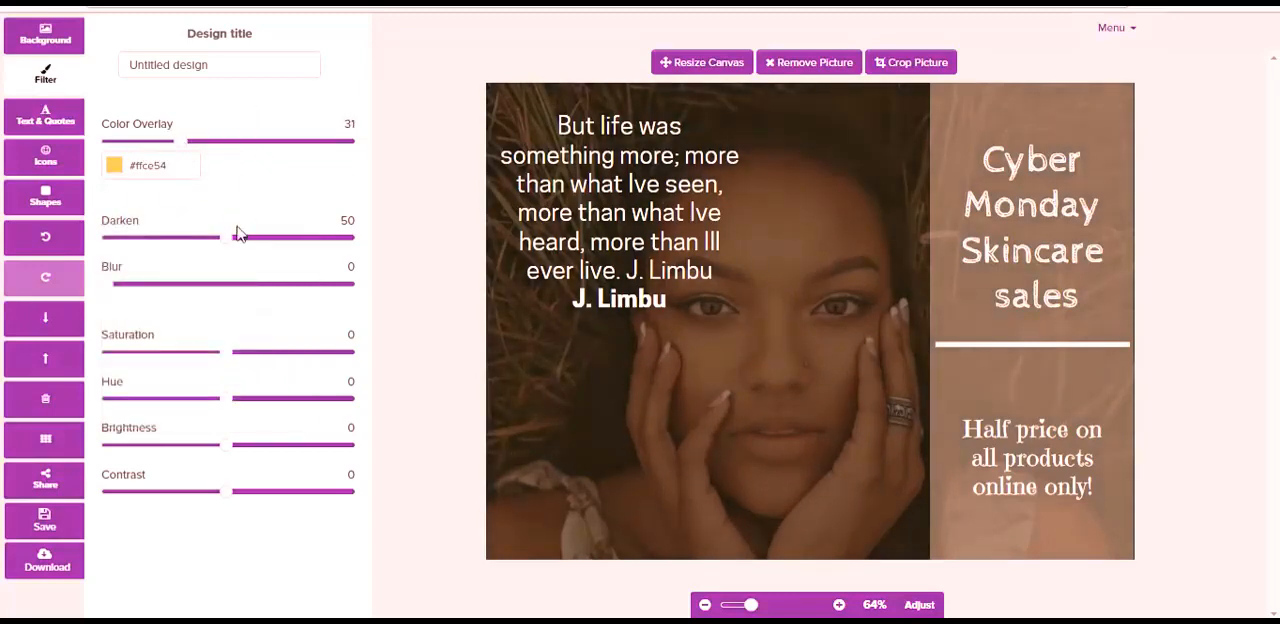
# - Set the photo's Darken to 30, Blur to 10, Saturation to -44, Hue to -4, Brightness to -16 and Contrast to -23
pyautogui.moveTo(237, 233); pyautogui.dragTo(183, 247)
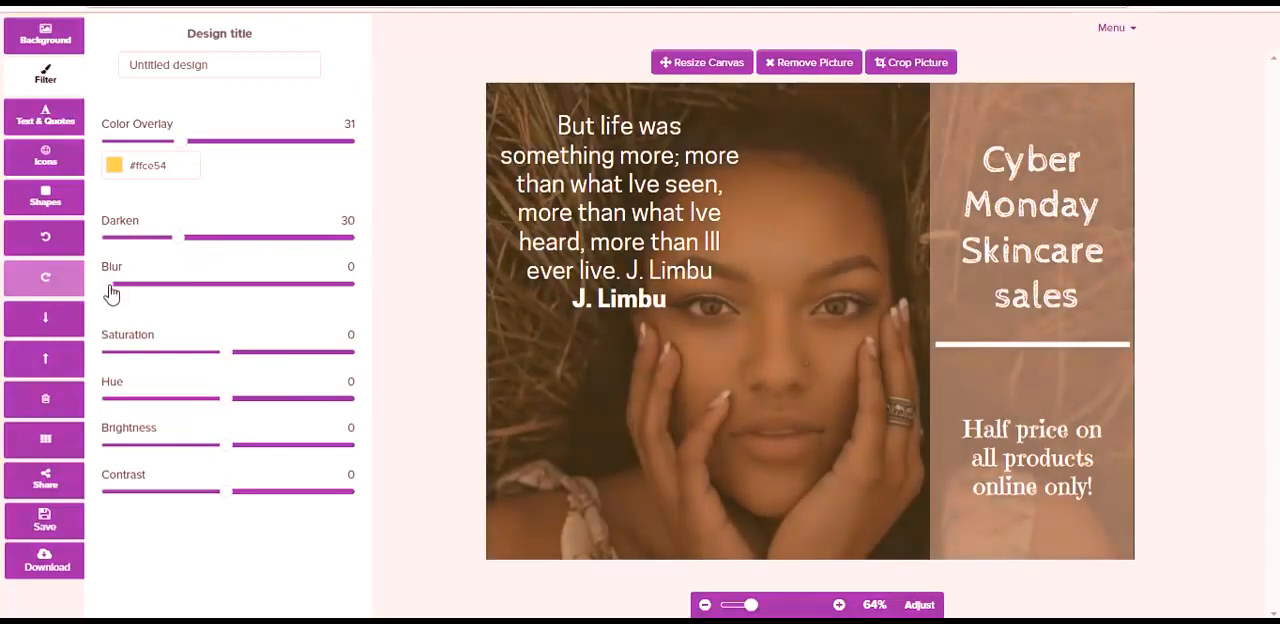
pyautogui.moveTo(111, 293); pyautogui.dragTo(135, 293)
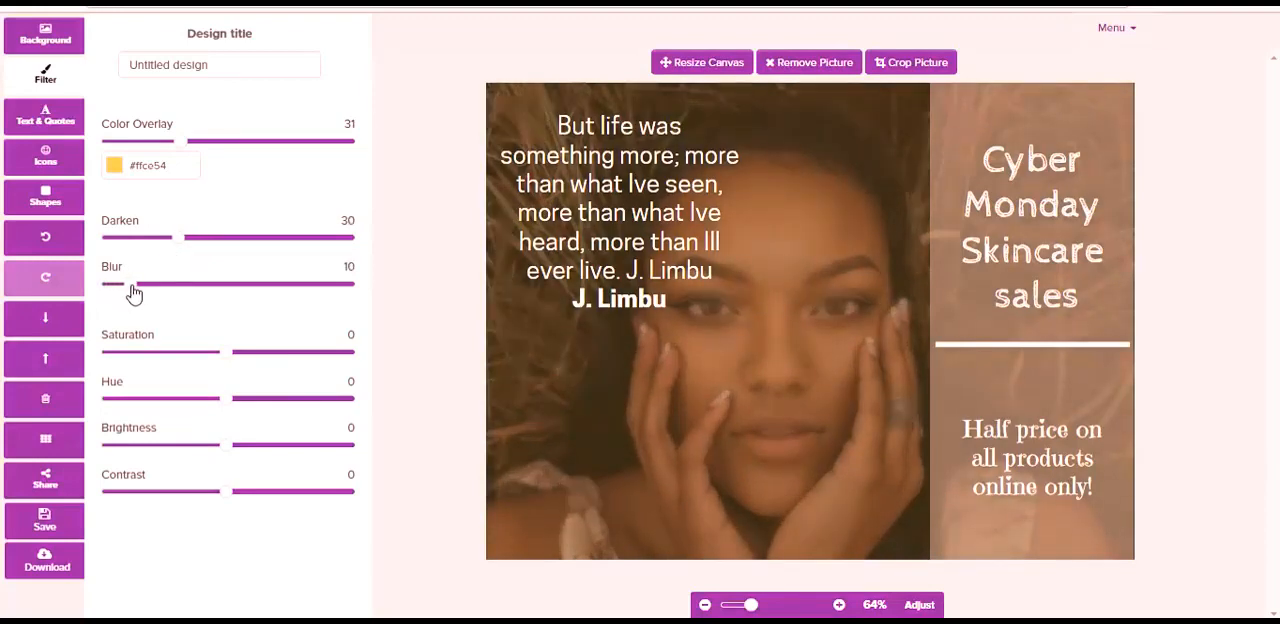
pyautogui.moveTo(229, 356); pyautogui.dragTo(180, 361)
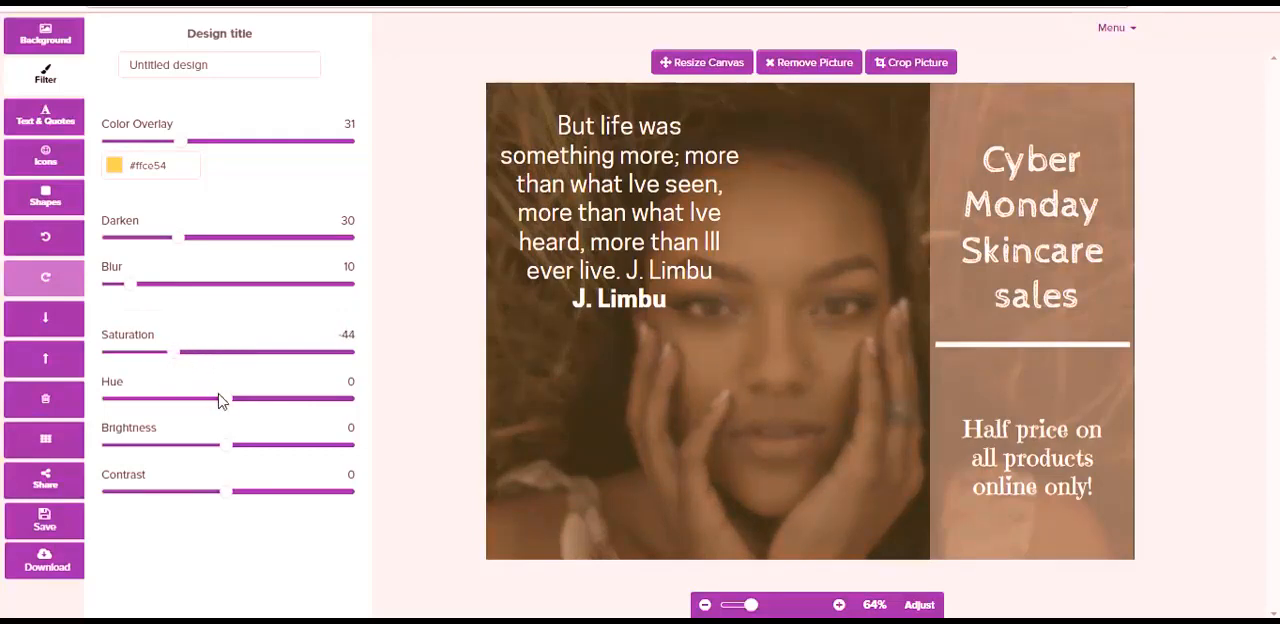
pyautogui.moveTo(231, 403); pyautogui.dragTo(211, 452)
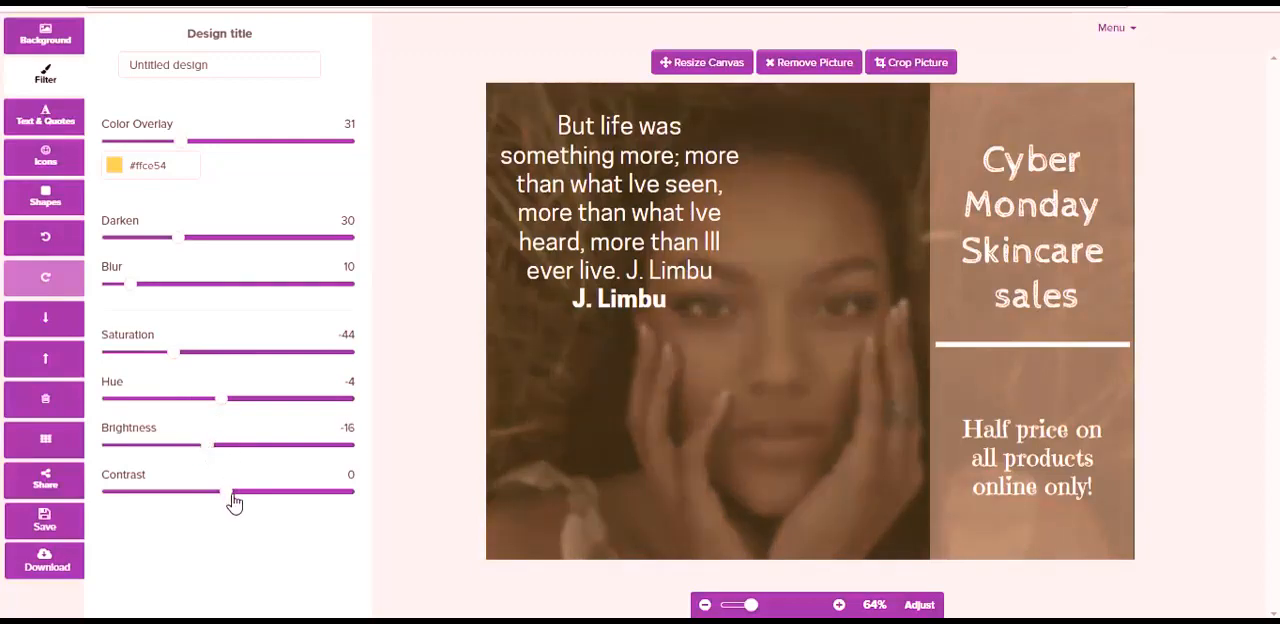
pyautogui.moveTo(234, 503); pyautogui.dragTo(205, 502)
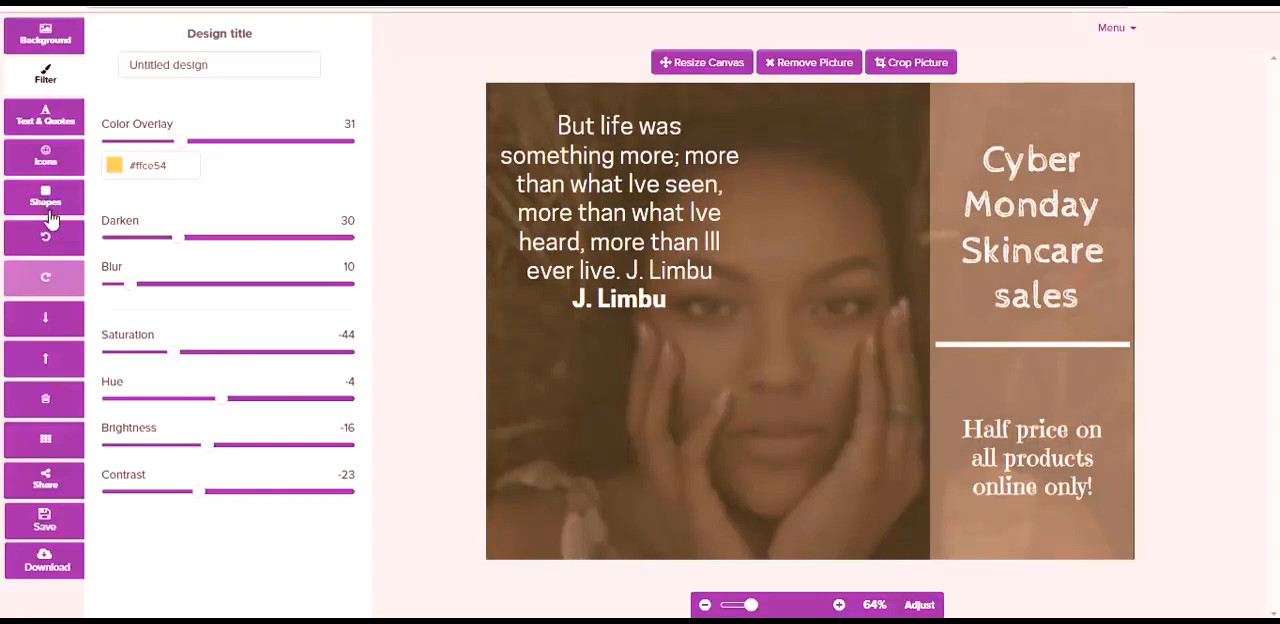
# - Add the Pinterest icon, shrink it and place it in the design's upper right corner above the heading
pyautogui.click(43, 160)
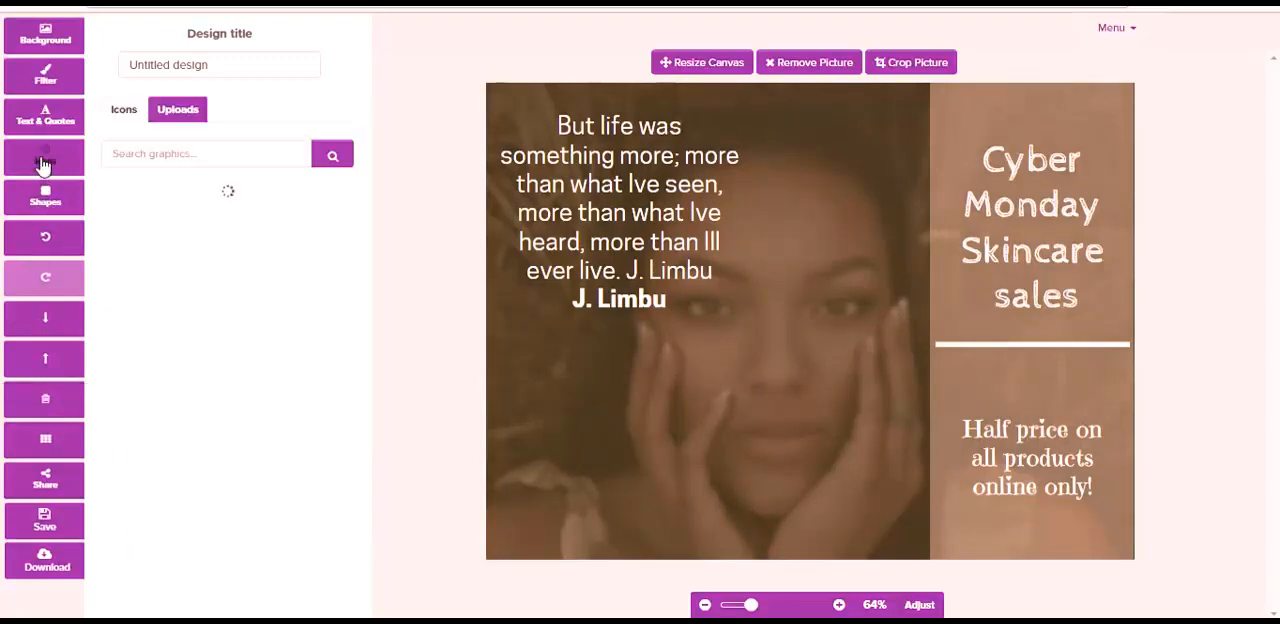
pyautogui.click(161, 155)
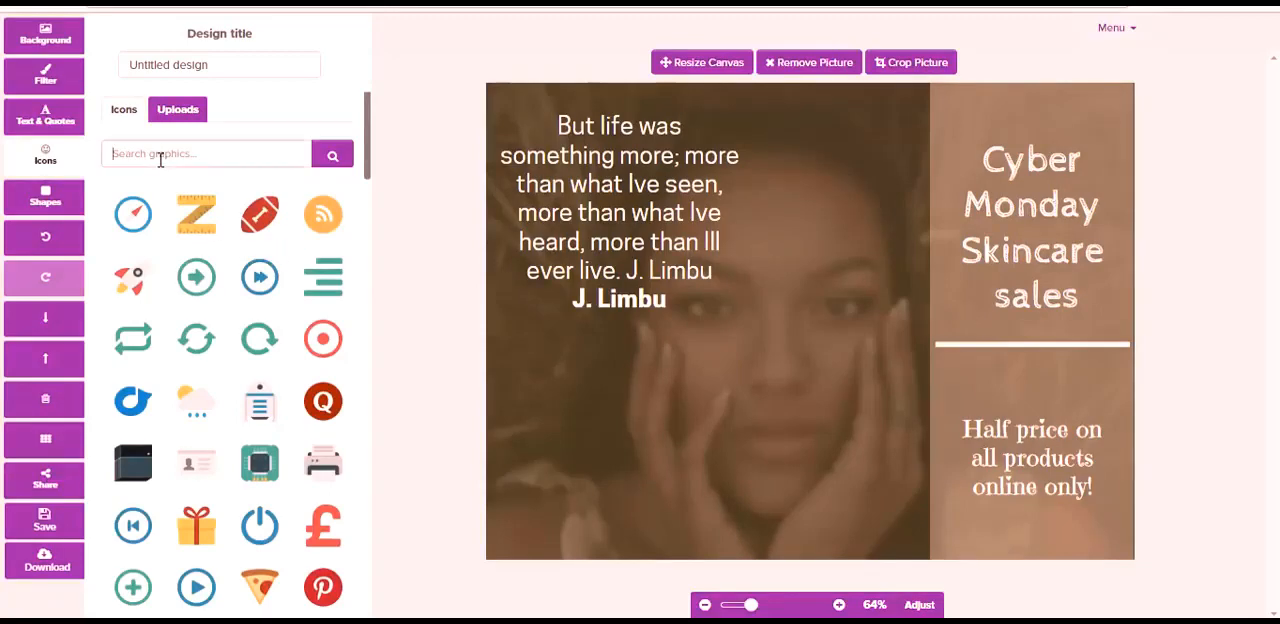
pyautogui.click(326, 591)
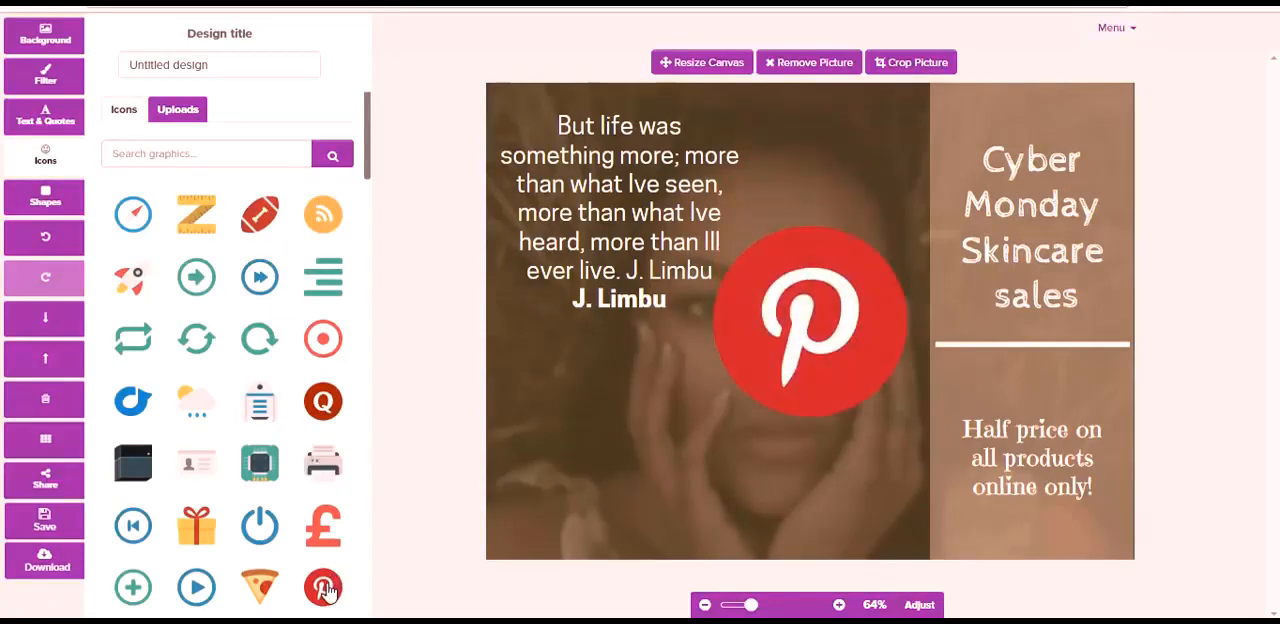
pyautogui.click(819, 350)
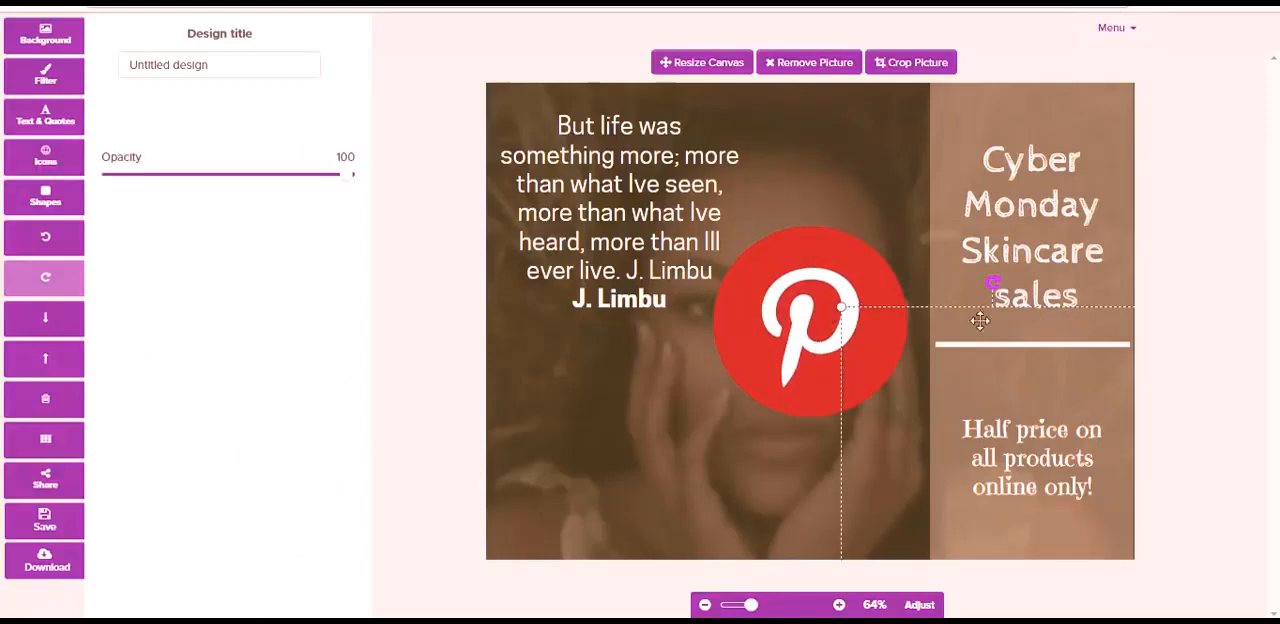
pyautogui.moveTo(808, 313); pyautogui.dragTo(883, 288)
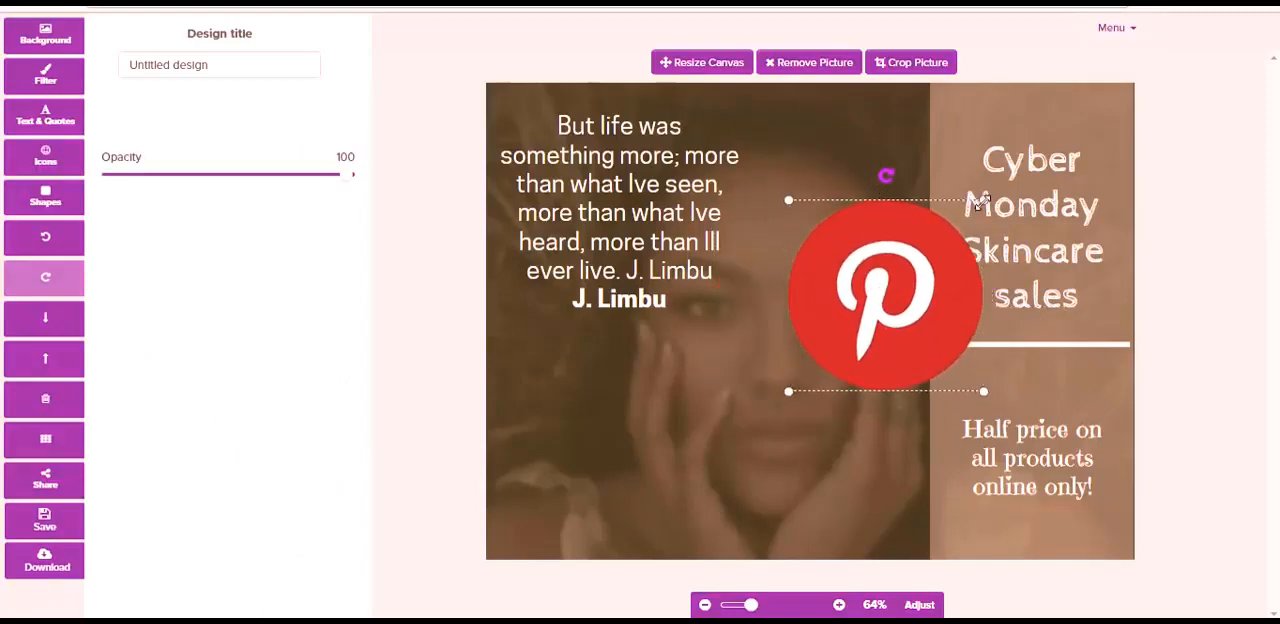
pyautogui.moveTo(979, 203); pyautogui.dragTo(1100, 116)
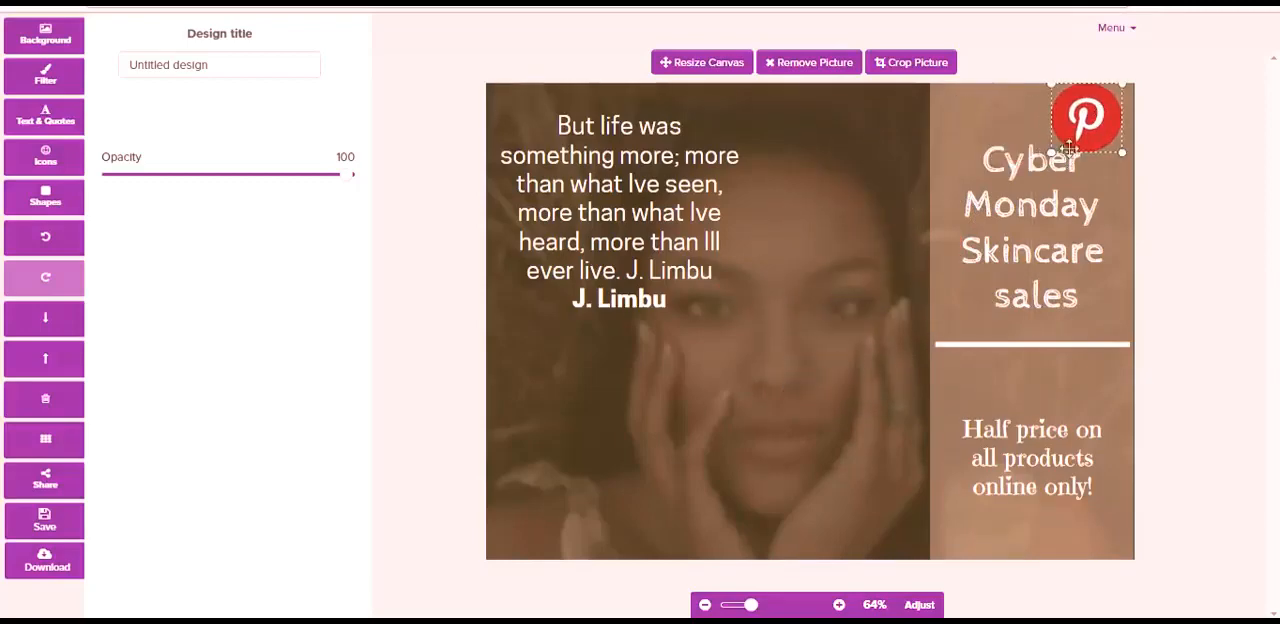
# - Shift the "Cyber Monday" heading left and down and the "Half price" text left, and nudge the Pinterest icon in from the corner
pyautogui.click(1006, 206)
pyautogui.moveTo(1004, 206); pyautogui.dragTo(980, 209)
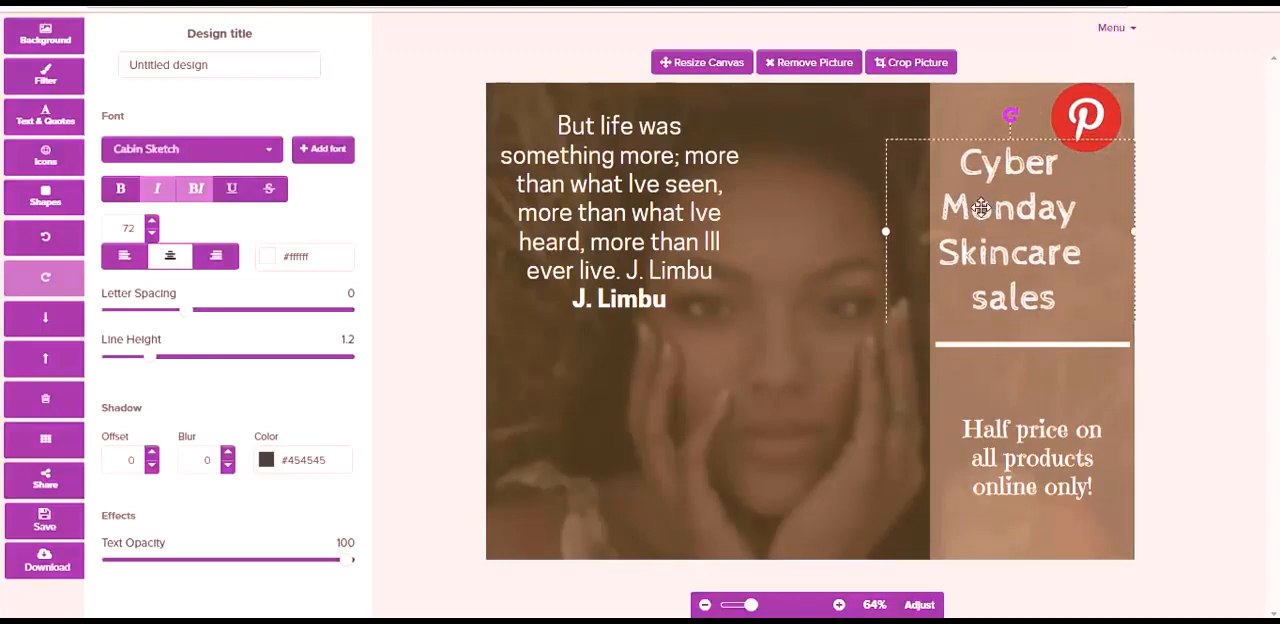
pyautogui.moveTo(1048, 458); pyautogui.dragTo(1023, 465)
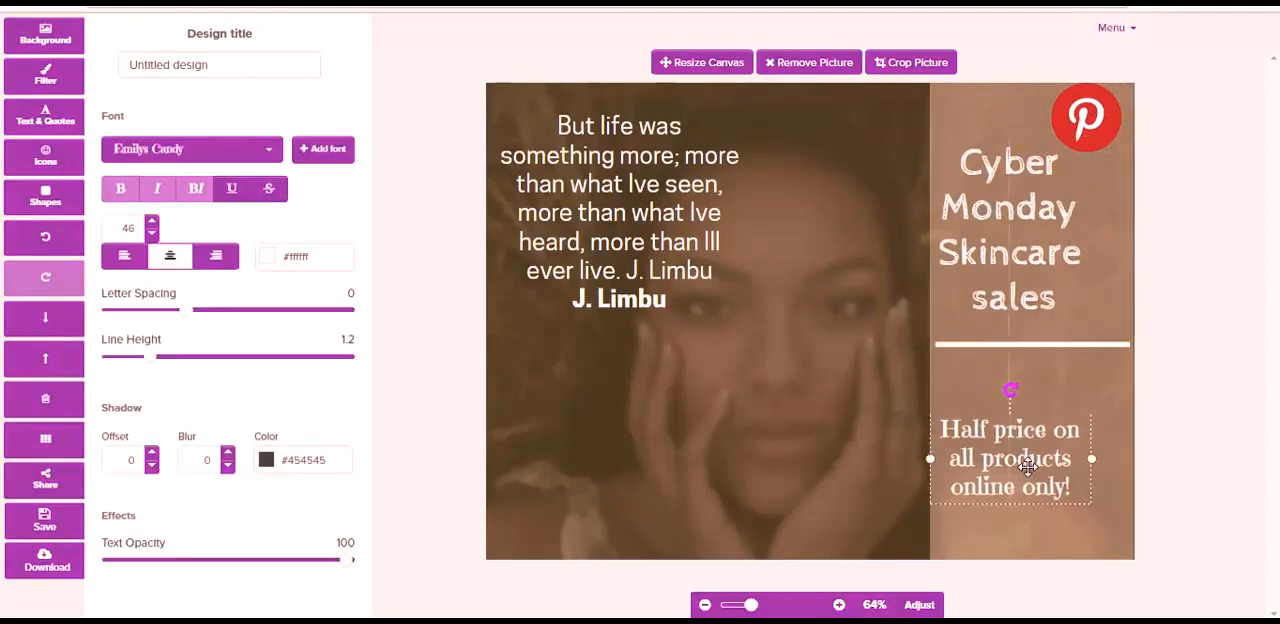
pyautogui.moveTo(1009, 278); pyautogui.dragTo(1009, 292)
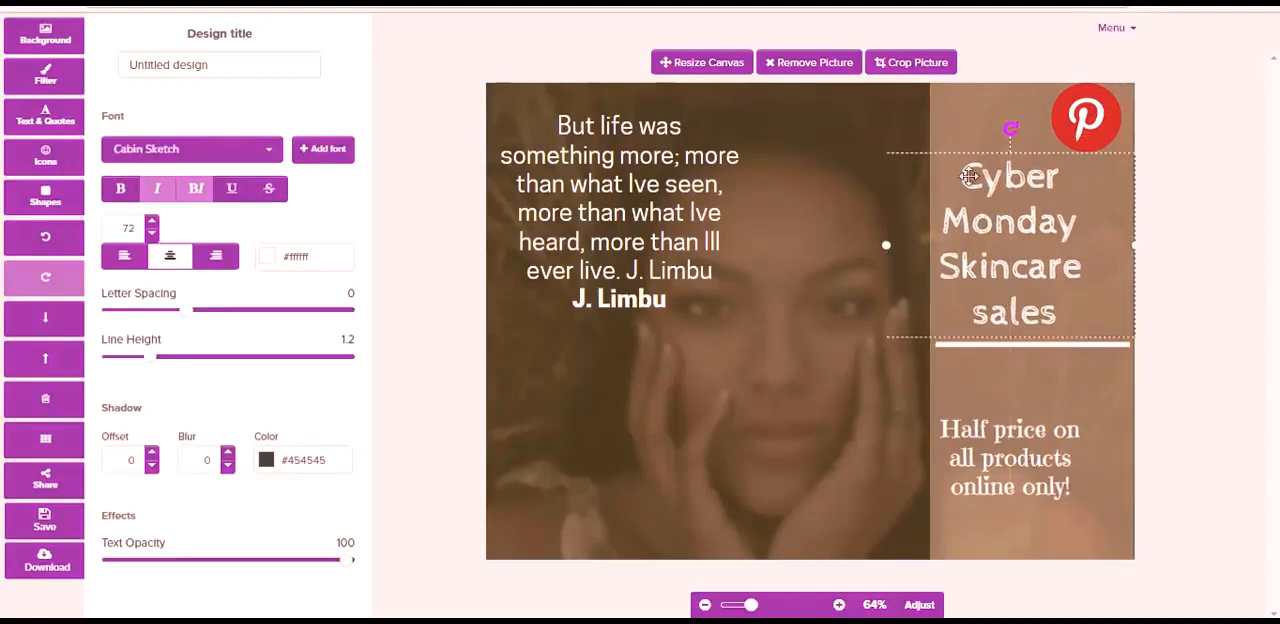
pyautogui.click(902, 141)
pyautogui.moveTo(1076, 130); pyautogui.dragTo(1078, 138)
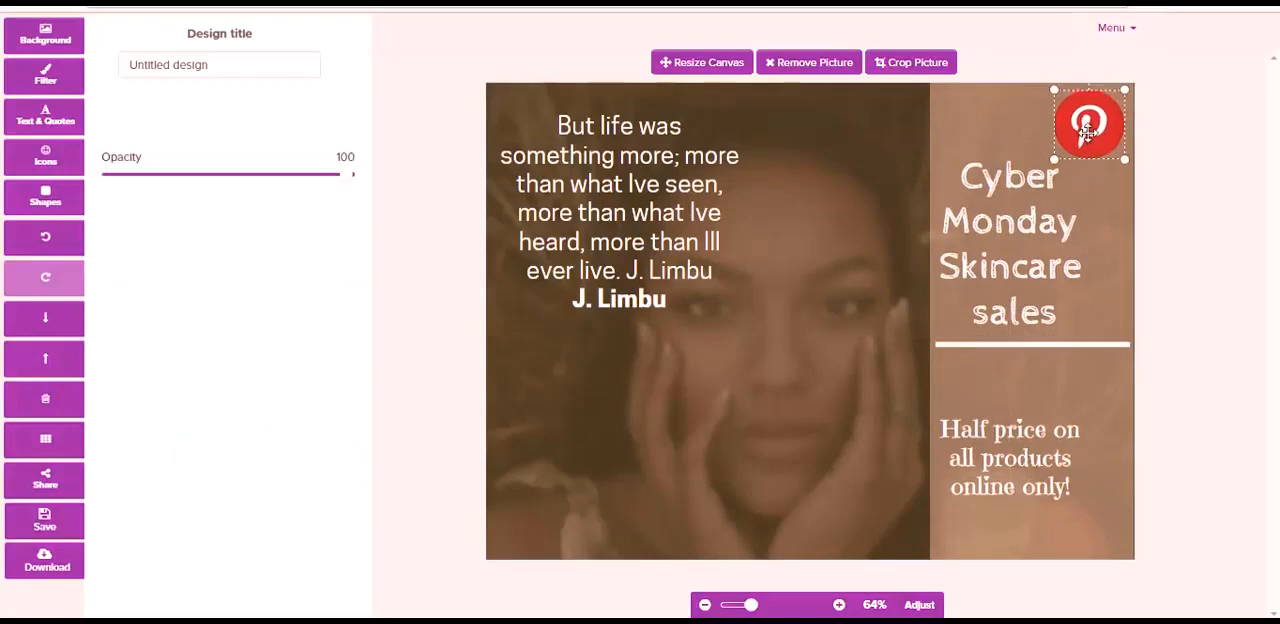
pyautogui.click(792, 175)
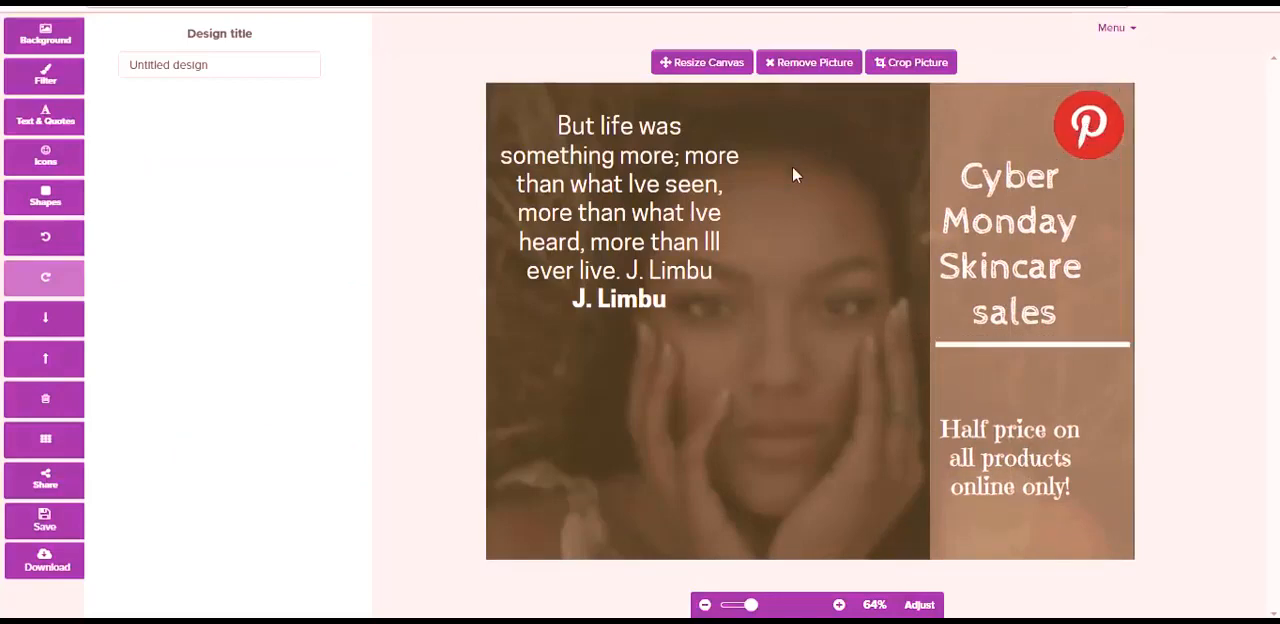
# - Browse the icon library and open the collection of shapes
pyautogui.click(46, 160)
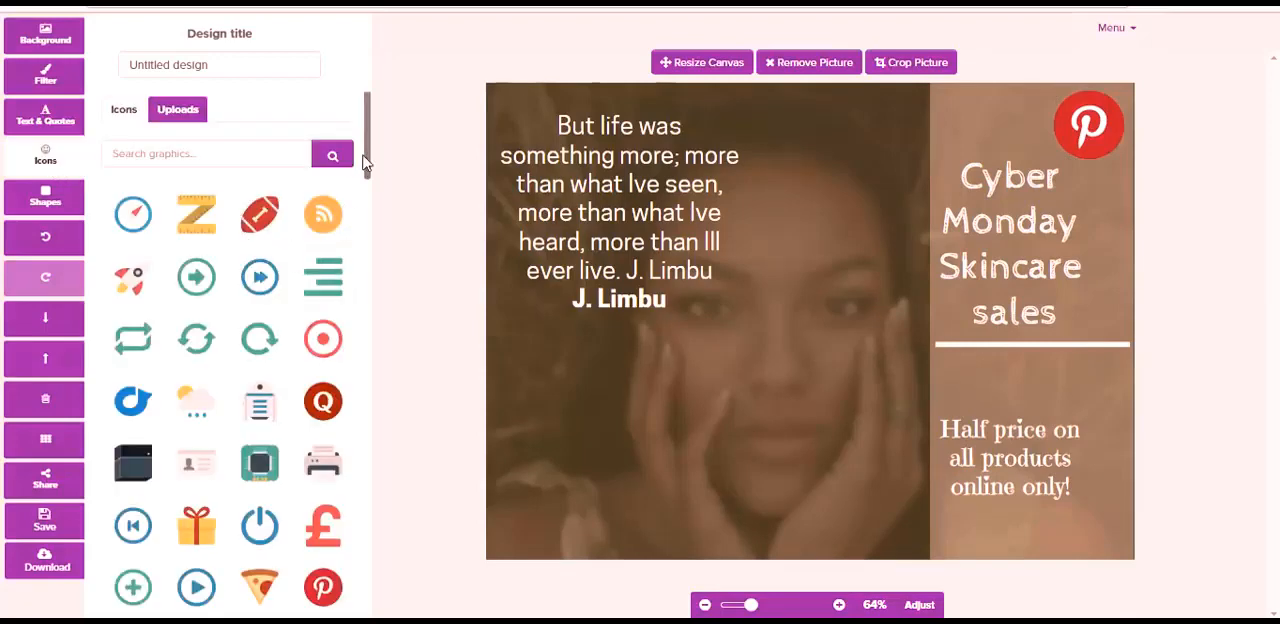
pyautogui.moveTo(370, 160)
pyautogui.mouseDown()
pyautogui.moveTo(372, 252)
pyautogui.moveTo(364, 170)
pyautogui.mouseUp()
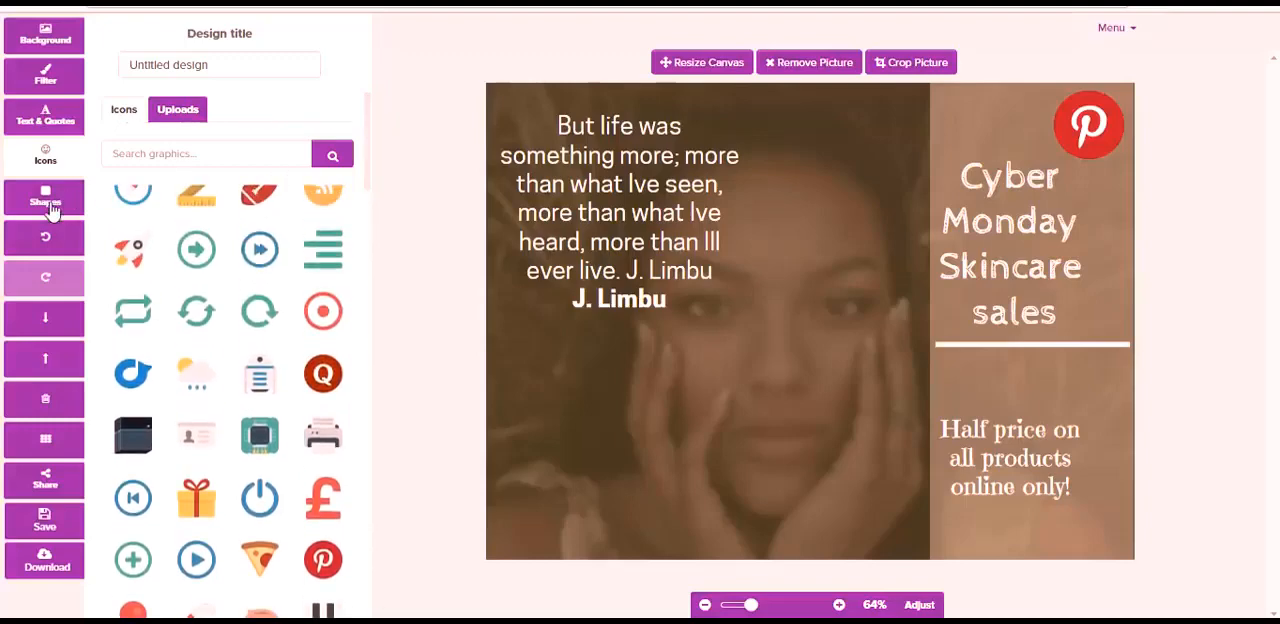
pyautogui.click(45, 205)
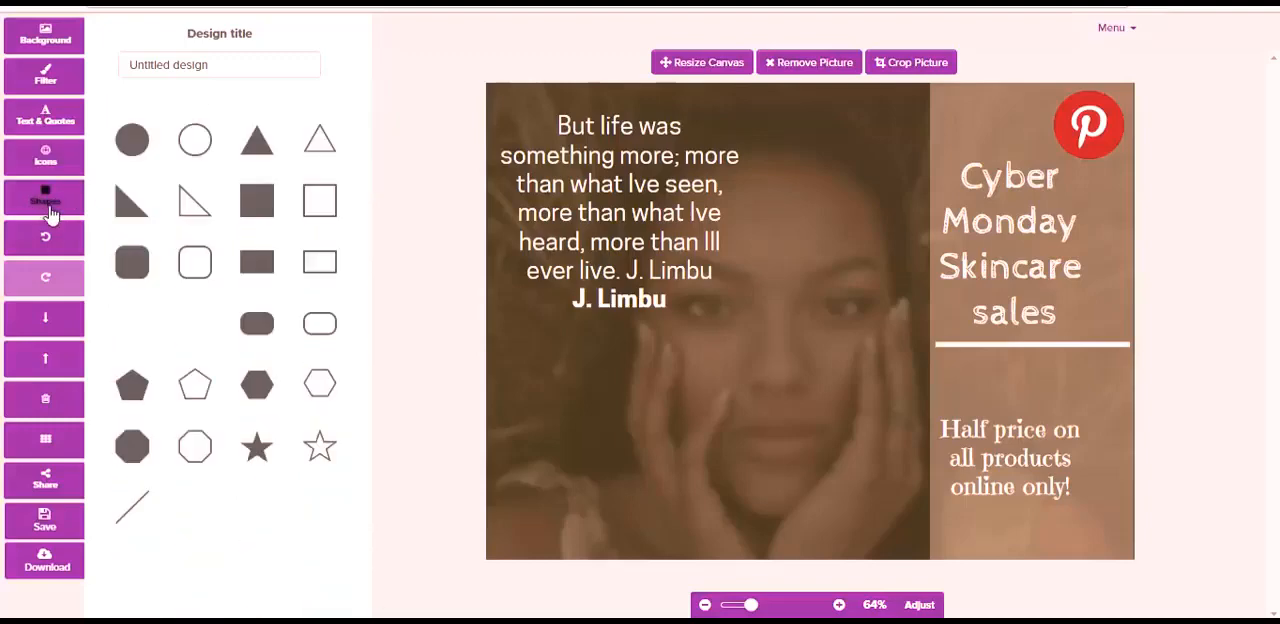